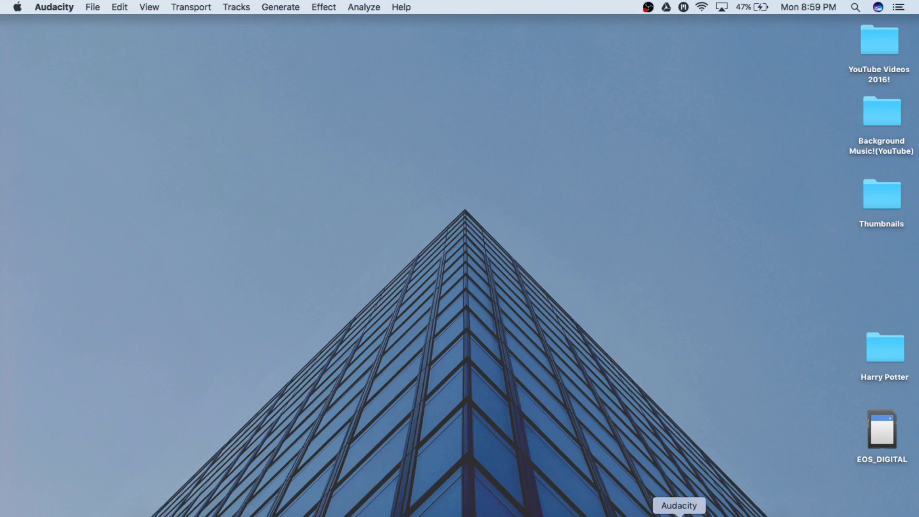
Switch to Final Cut Pro and make its window full screen.
left_click(637, 513)
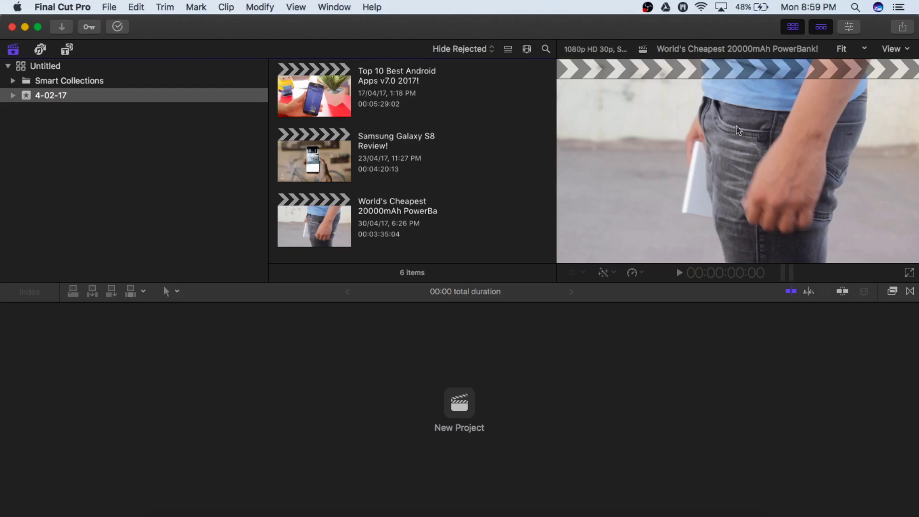
left_click(38, 27)
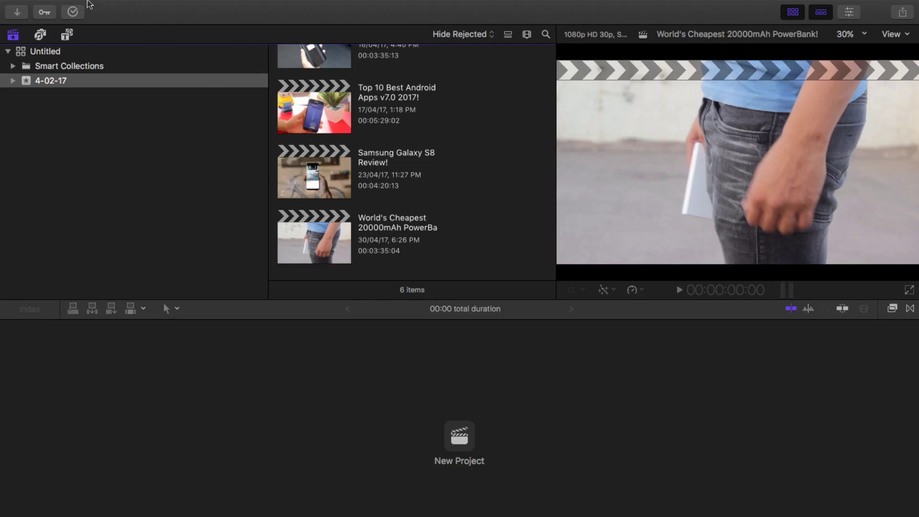
Start a new project in the 4-02-17 event and name it TRIAL VIDEO!
mouse_move(76, 4)
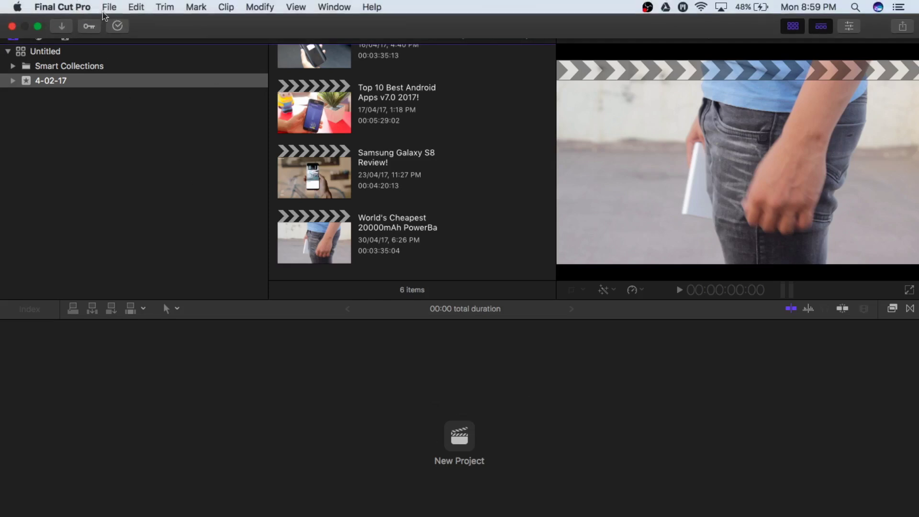
left_click(105, 11)
mouse_move(148, 23)
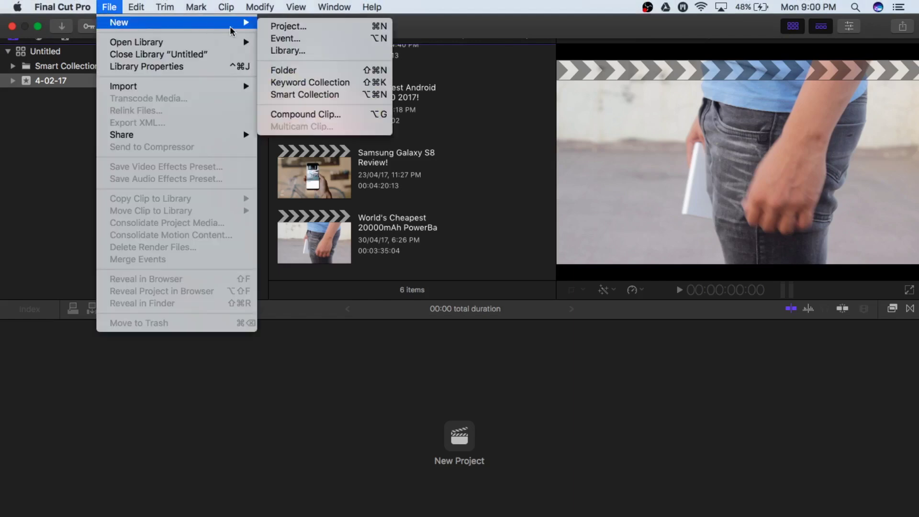
left_click(268, 30)
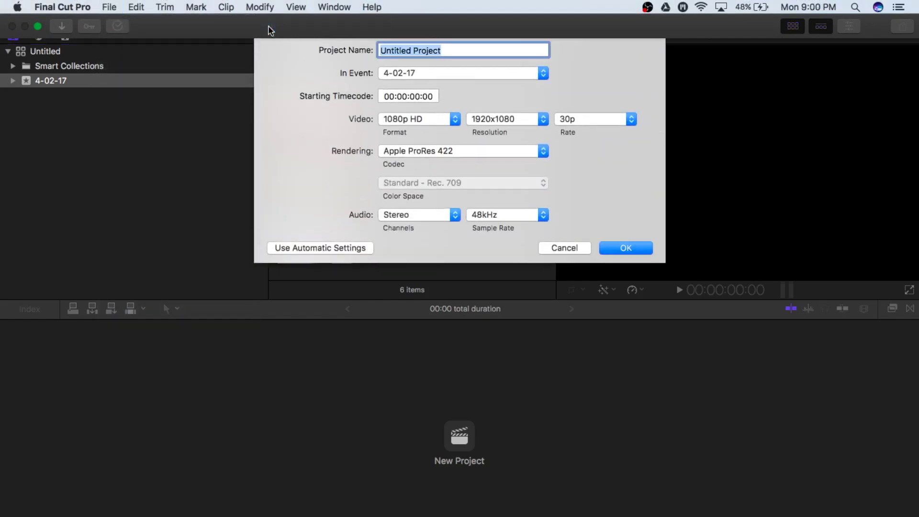
left_click(441, 55)
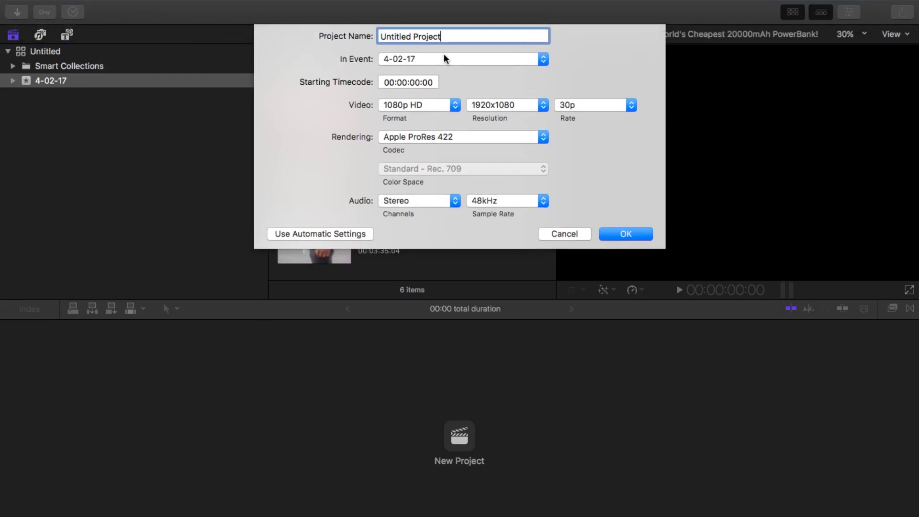
key("BackSpace")
key("BackSpace")
key("BackSpace")
key("BackSpace")
key("BackSpace")
key("BackSpace")
key("BackSpace")
key("BackSpace")
key("BackSpace")
key("BackSpace")
key("BackSpace")
key("BackSpace")
key("BackSpace")
key("BackSpace")
key("BackSpace")
key("BackSpace")
type("TRIAKL VIDE")
Try a custom video format with a width of 1400, clear the height, and set the frame rate to 30p.
left_click(454, 105)
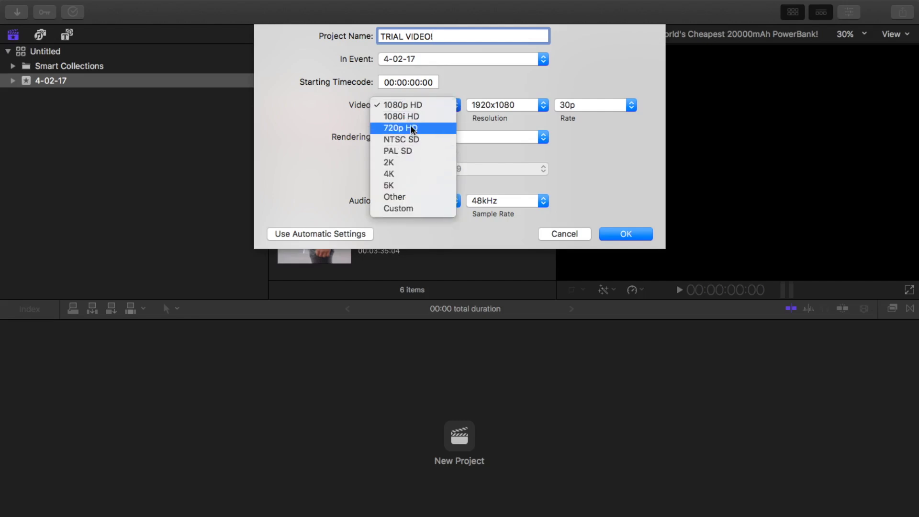
left_click(397, 209)
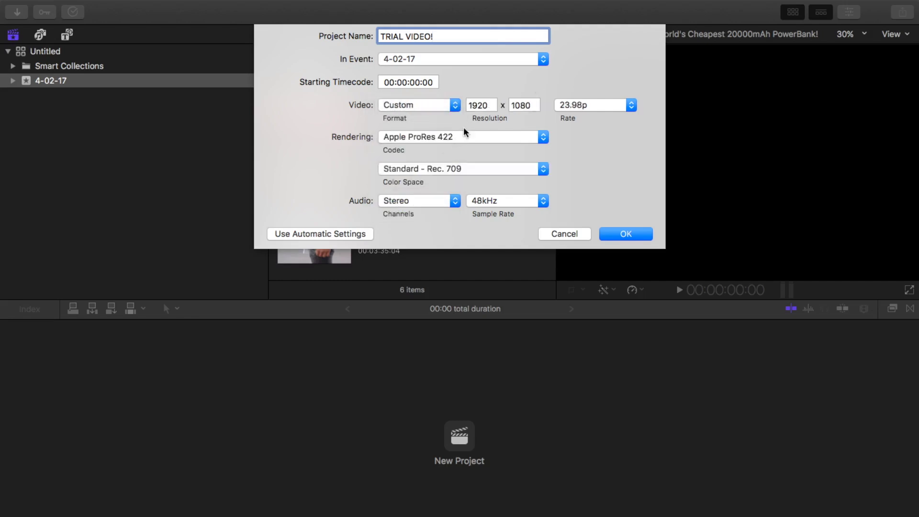
left_click(487, 106)
key("BackSpace")
key("BackSpace")
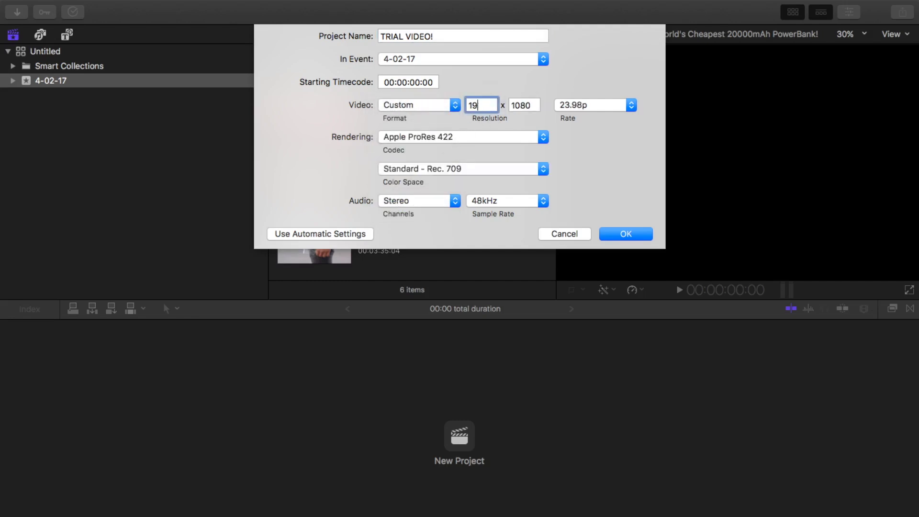
type("400")
left_click(531, 106)
key("BackSpace")
key("BackSpace")
type("900")
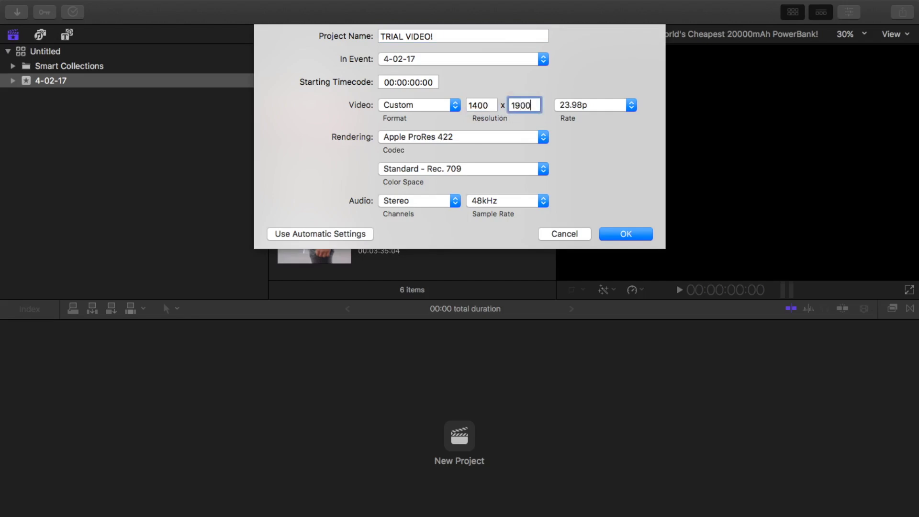
key("BackSpace")
key("BackSpace")
key("BackSpace")
left_click(588, 106)
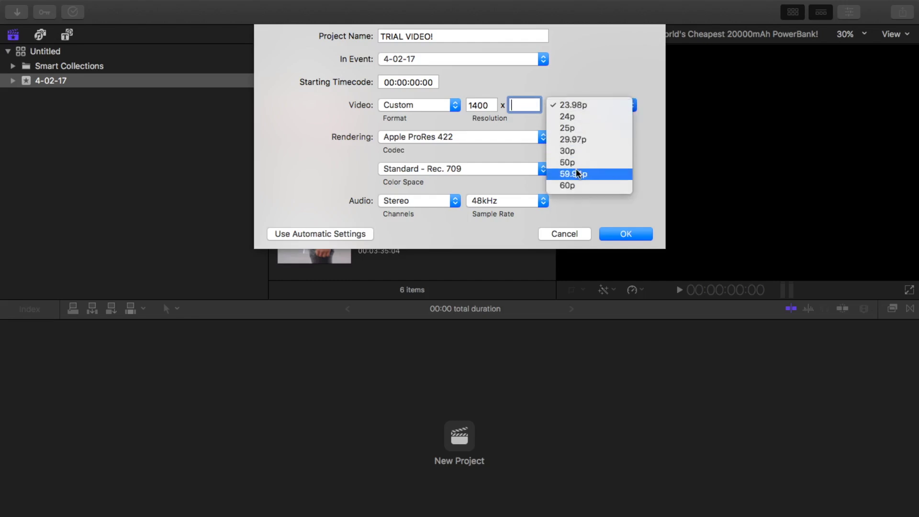
left_click(578, 151)
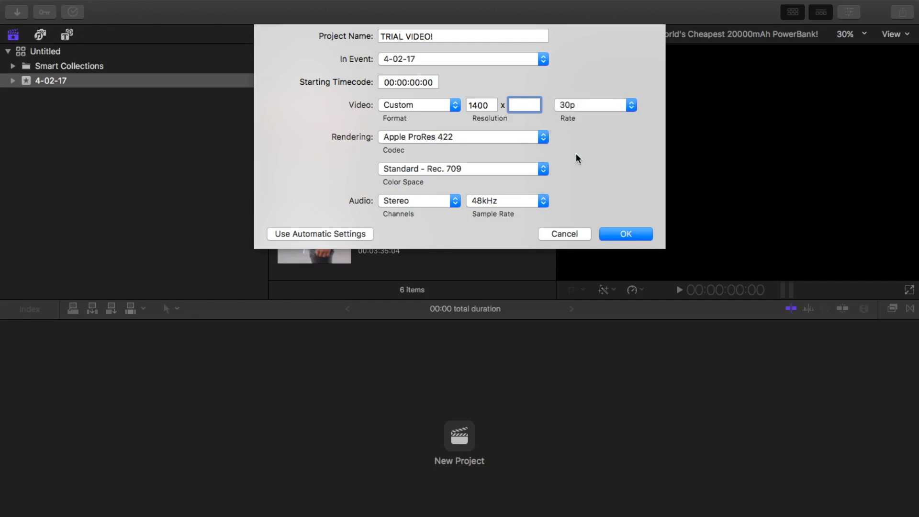
Set the project's video format to 1080p HD and create the project.
left_click(431, 108)
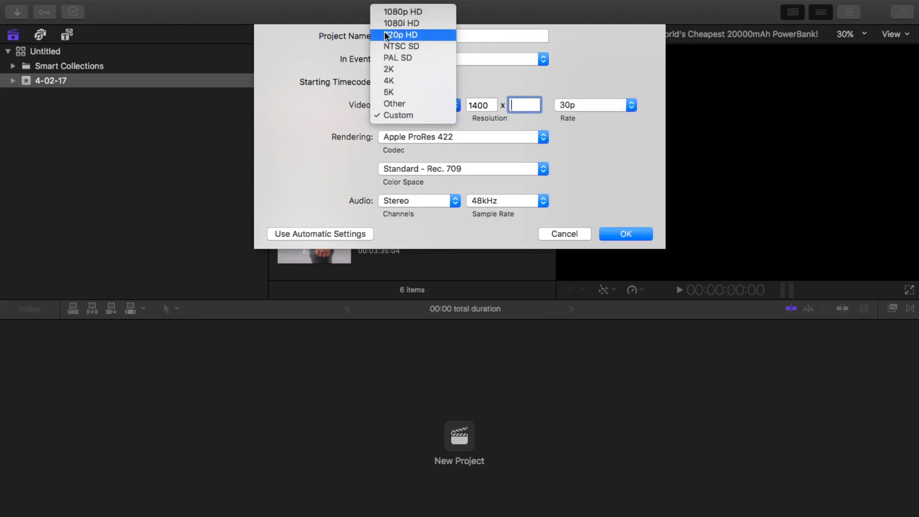
left_click(399, 11)
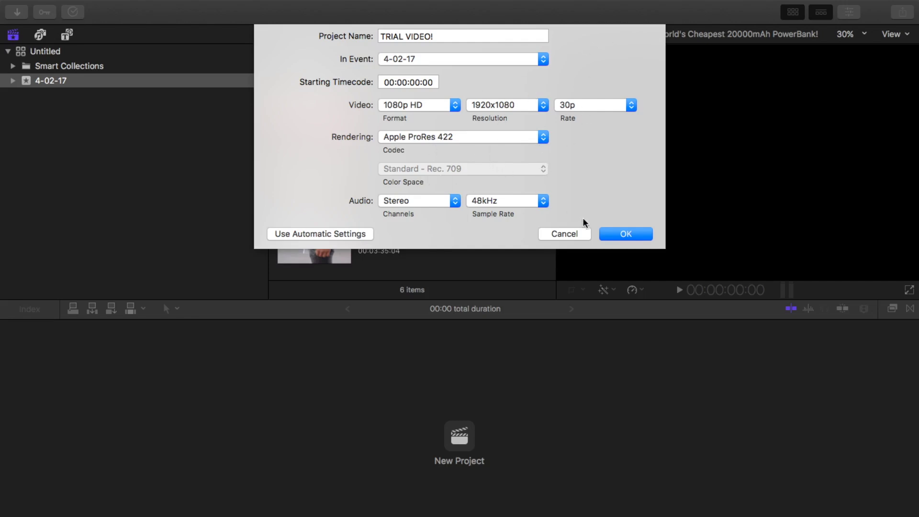
left_click(614, 235)
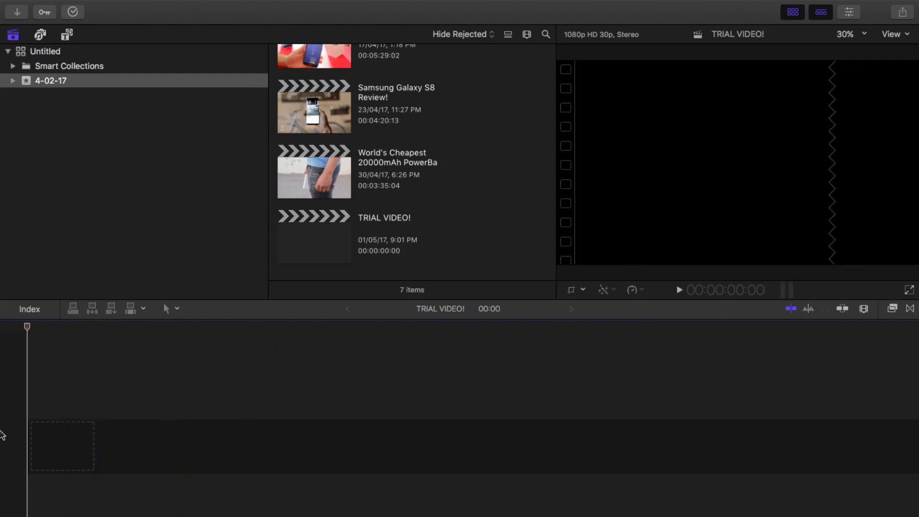
scroll(392, 172, "up", 5)
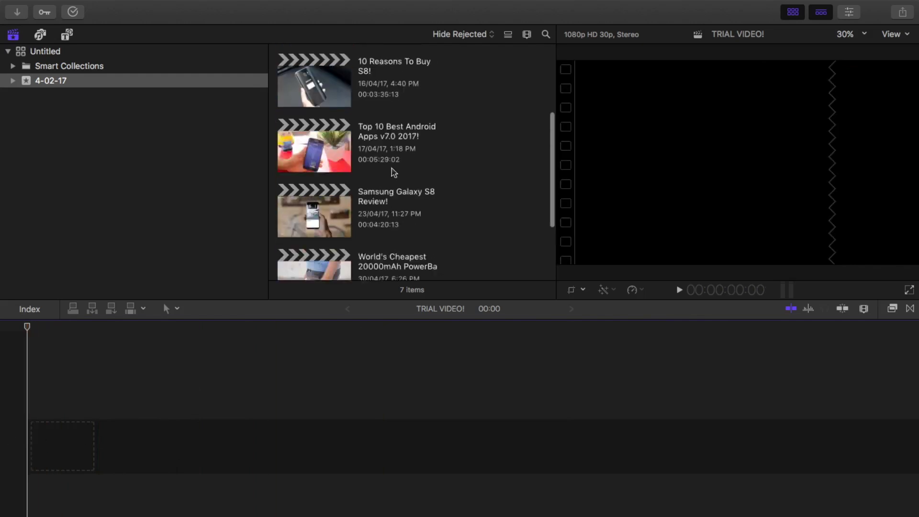
scroll(393, 173, "down", 5)
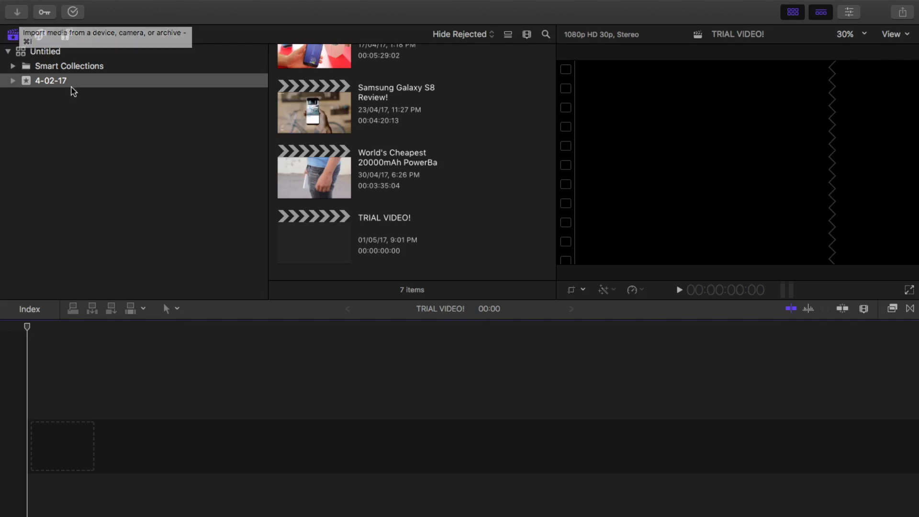
Open the media import window and view the home folder and the clips on the EOS_DIGITAL camera card.
left_click(24, 14)
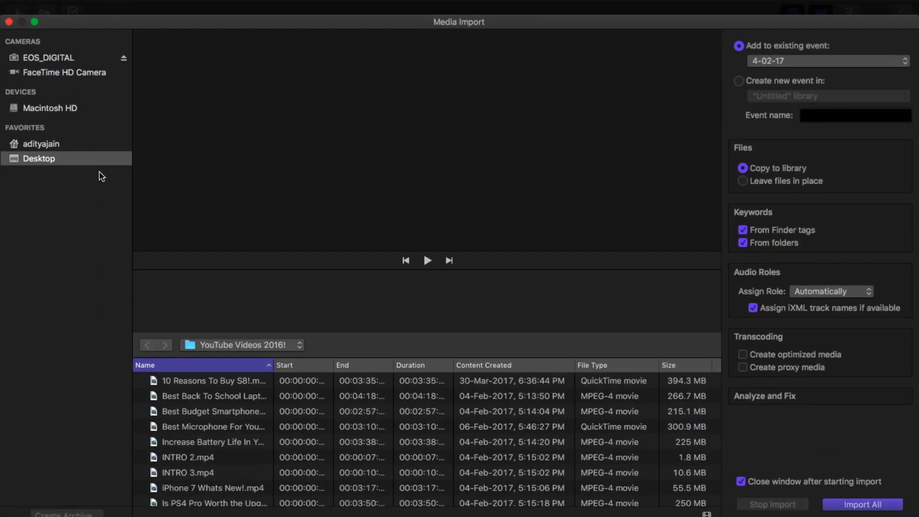
left_click(65, 146)
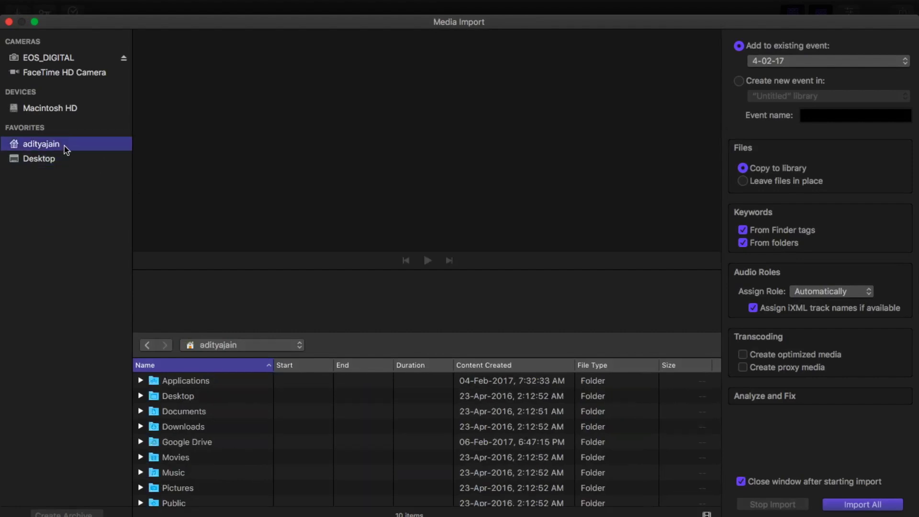
left_click(67, 58)
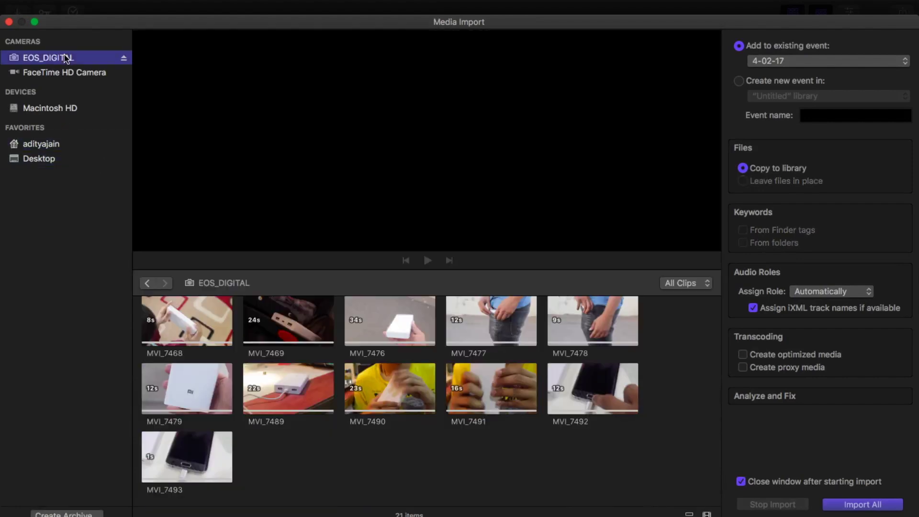
Open the YouTube Videos 2016! folder on the Desktop and select the MacBook Air in 2017!mov clip for import.
left_click(59, 158)
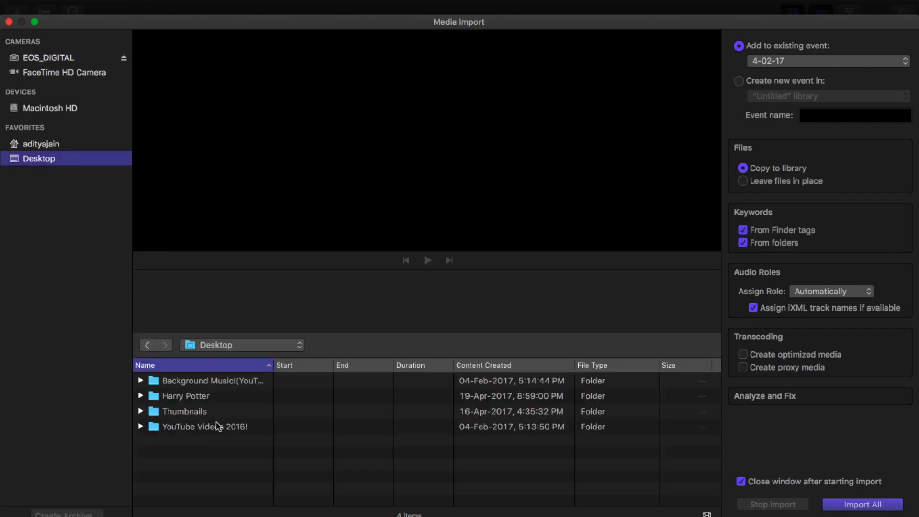
left_click(218, 427)
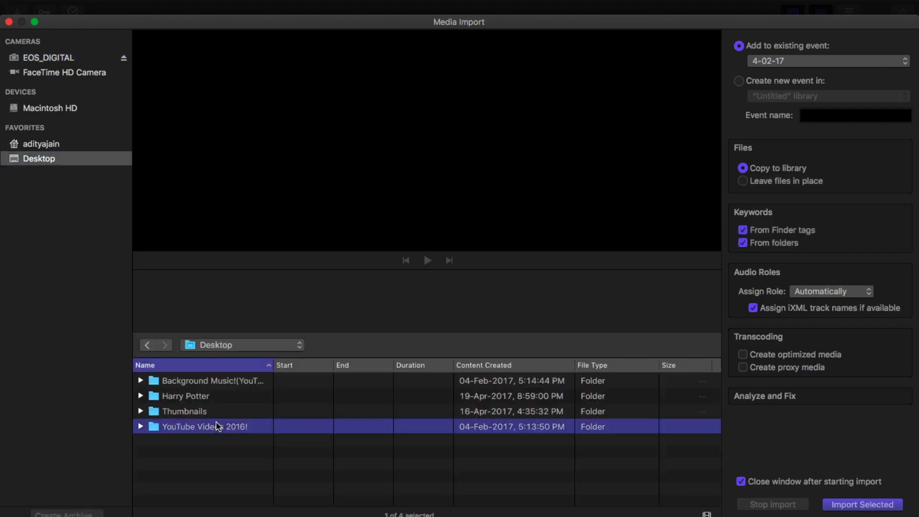
double_click(219, 426)
scroll(259, 458, "down", 10)
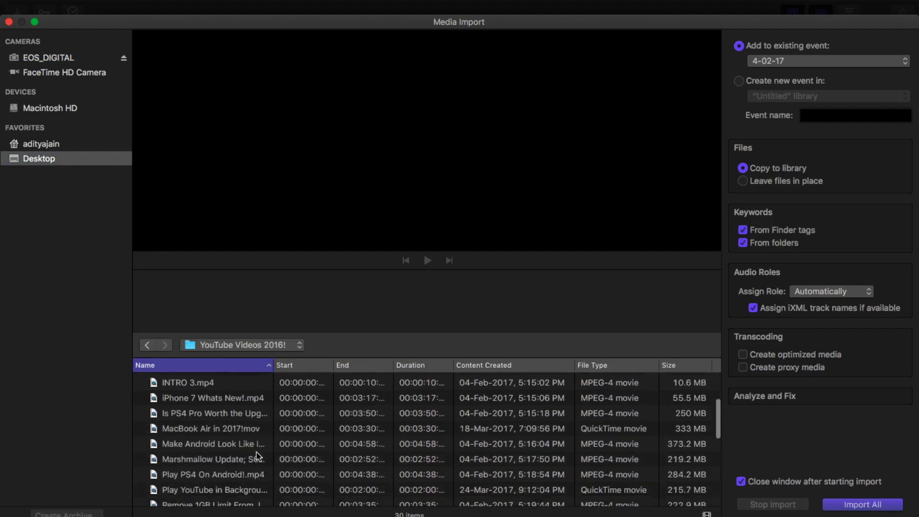
scroll(258, 456, "up", 4)
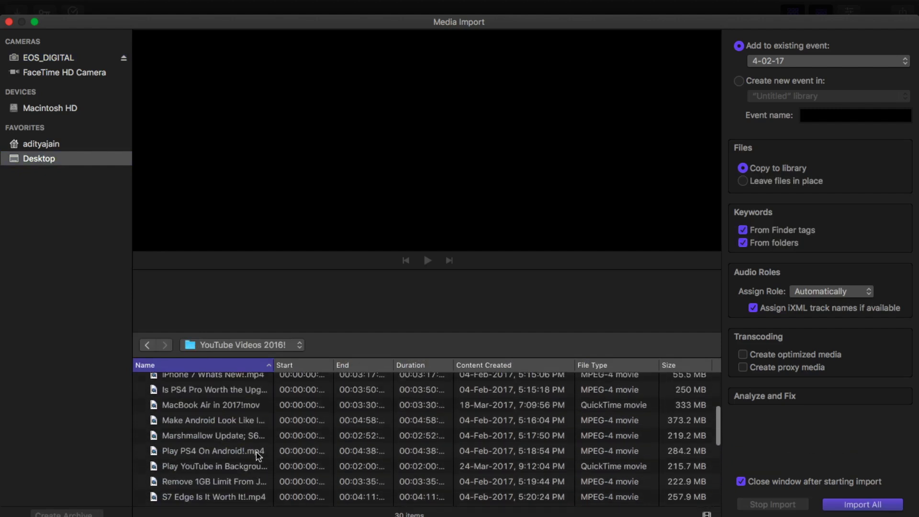
left_click(254, 412)
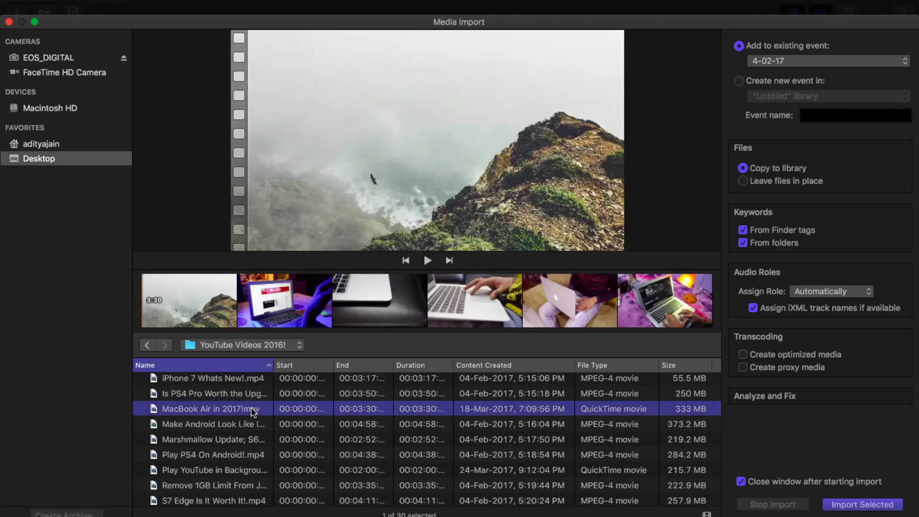
left_click(293, 297)
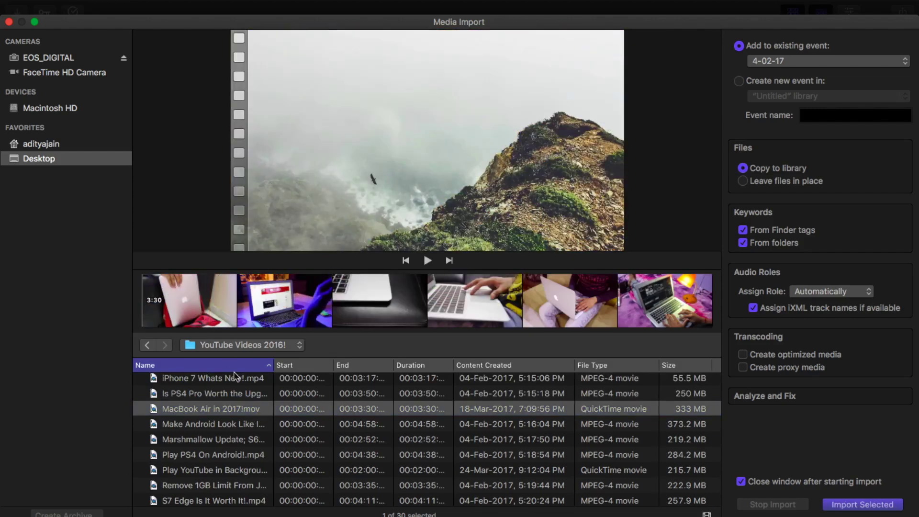
left_click(240, 412)
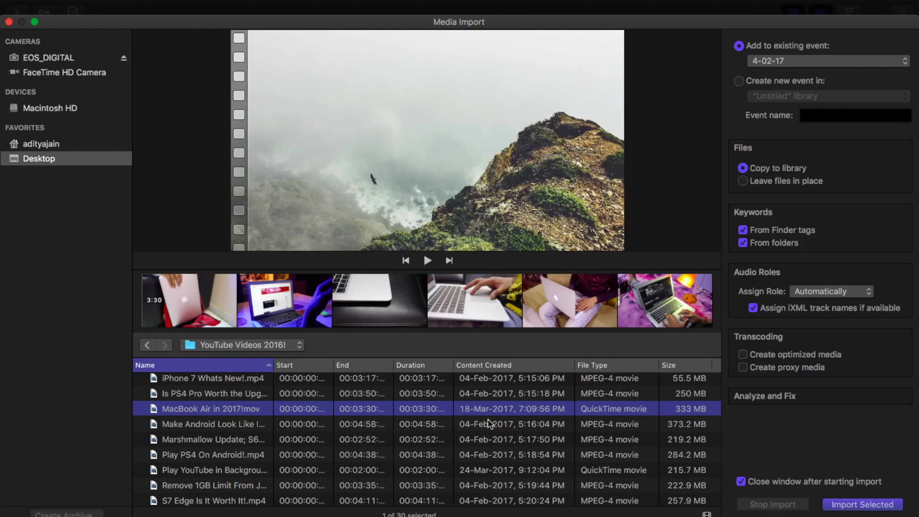
Add the "Is PS4 Pro Worth the Upg..." clip to the MacBook Air selection and import both clips into the 4-02-17 event.
scroll(454, 418, "down", 1)
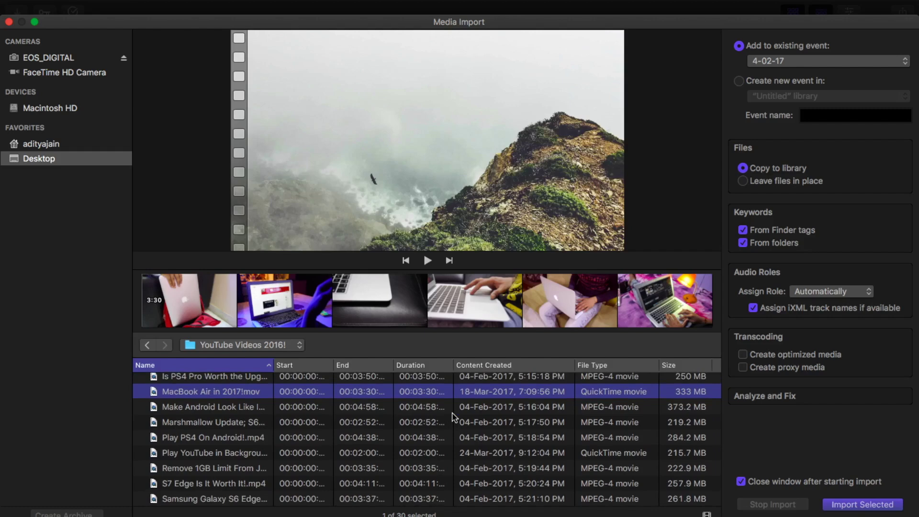
scroll(454, 434, "up", 3)
scroll(454, 434, "down", 3)
scroll(454, 434, "up", 3)
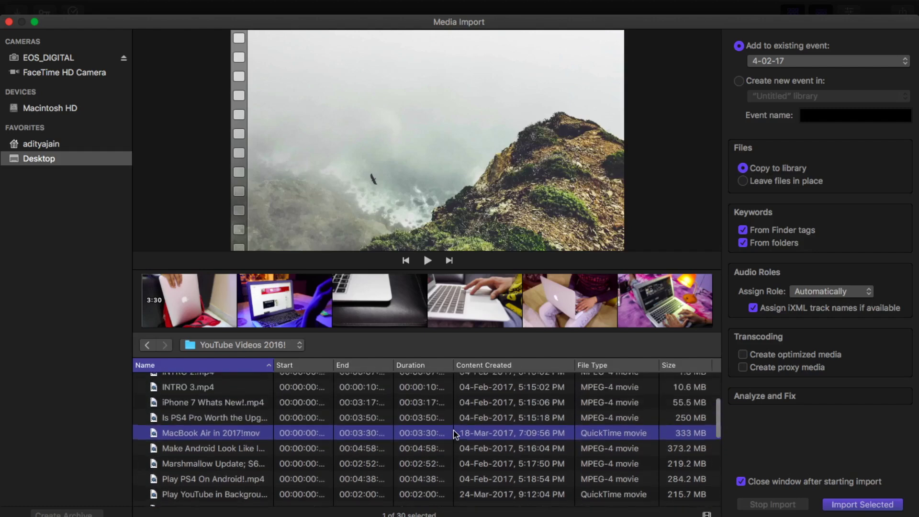
scroll(455, 434, "down", 3)
scroll(453, 434, "down", 7)
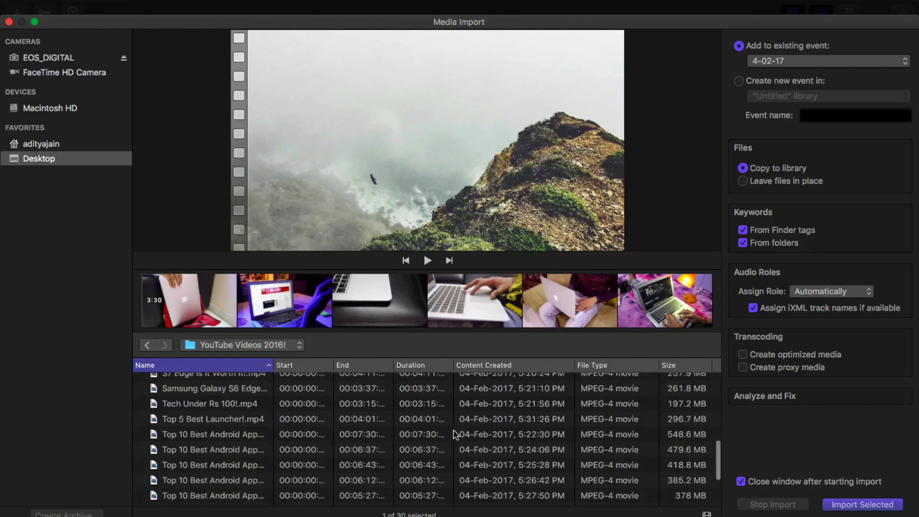
scroll(454, 435, "up", 1)
scroll(453, 434, "up", 4)
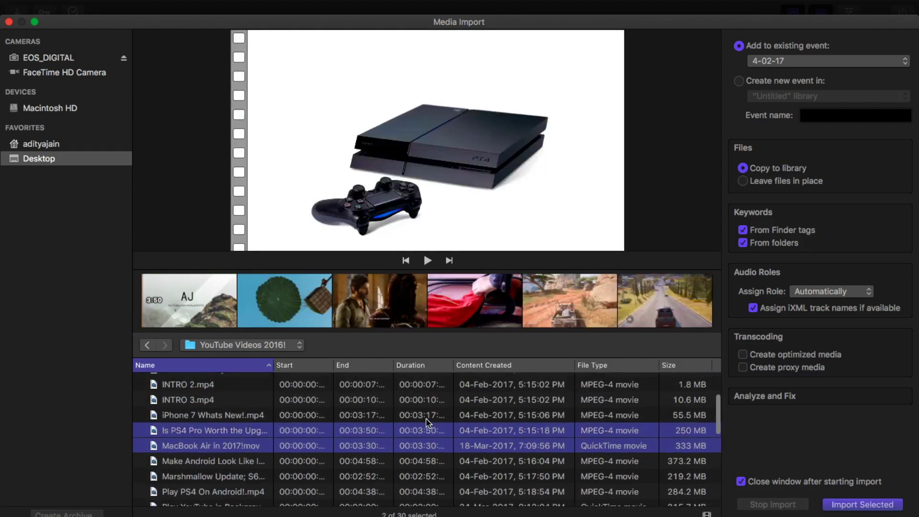
scroll(428, 421, "up", 3)
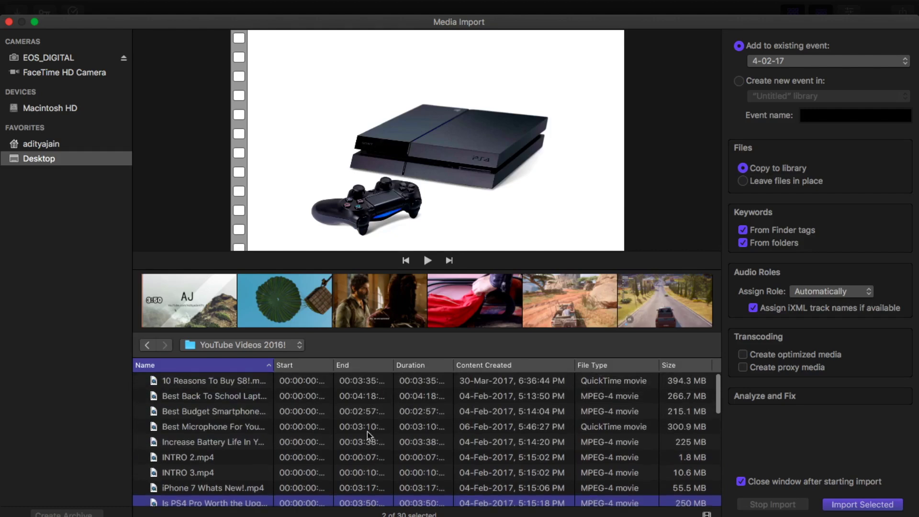
scroll(371, 433, "down", 5)
scroll(370, 441, "down", 5)
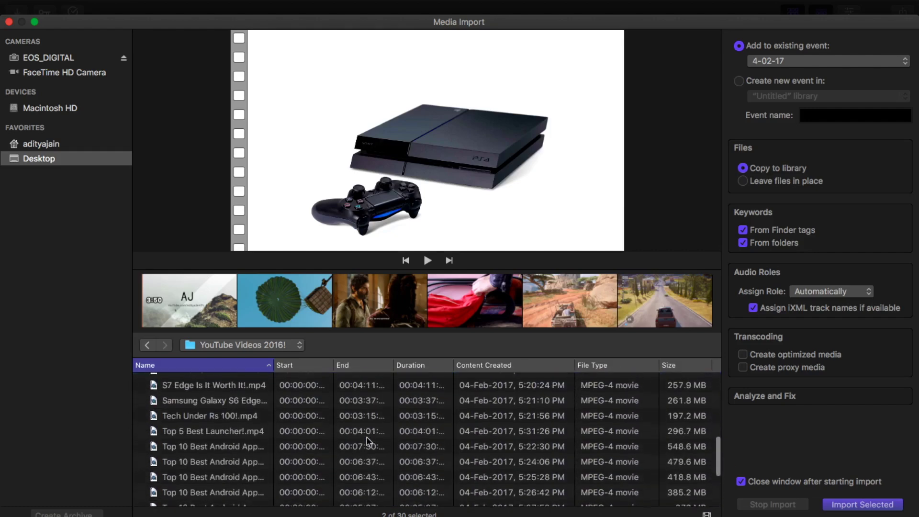
scroll(370, 440, "up", 10)
scroll(369, 441, "down", 3)
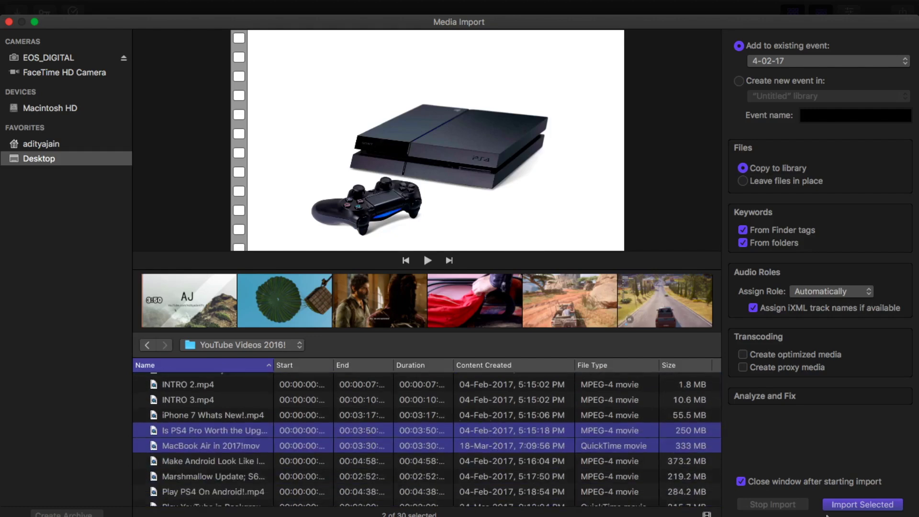
left_click(857, 504)
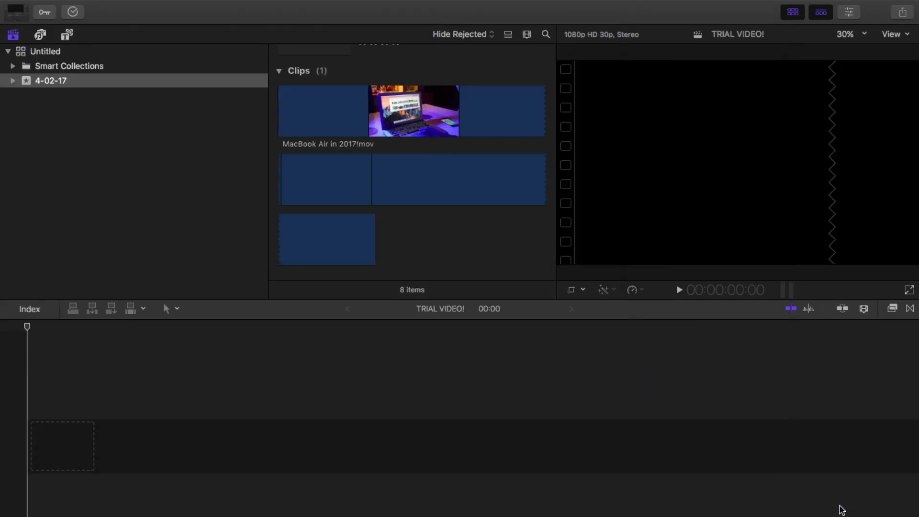
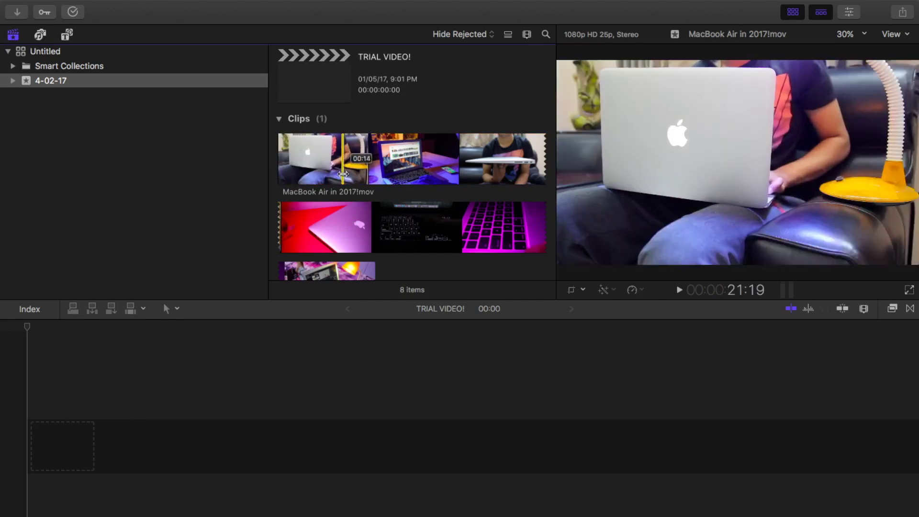
Select a range of about 4:14 from MacBook Air in 2017!mov, where the laptop is held up sideways, and place it at the timeline's start.
left_click_drag(343, 174, 331, 175)
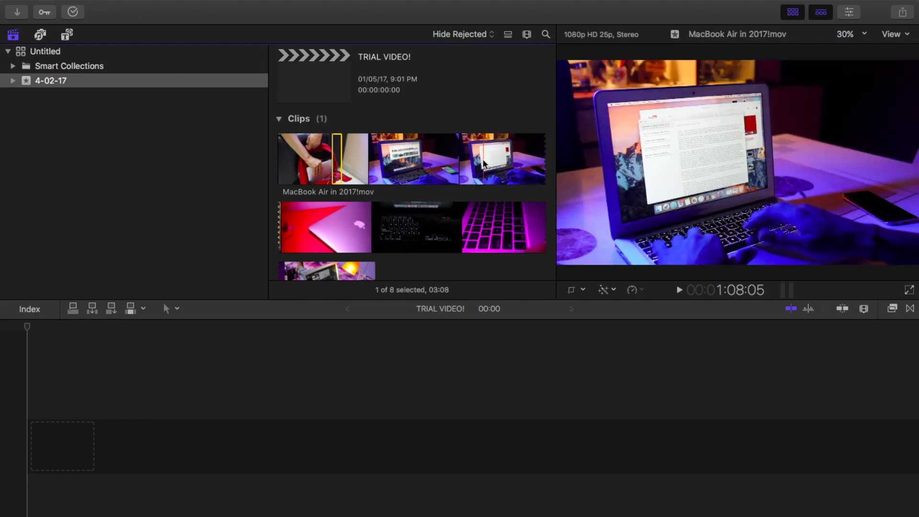
left_click_drag(484, 163, 483, 164)
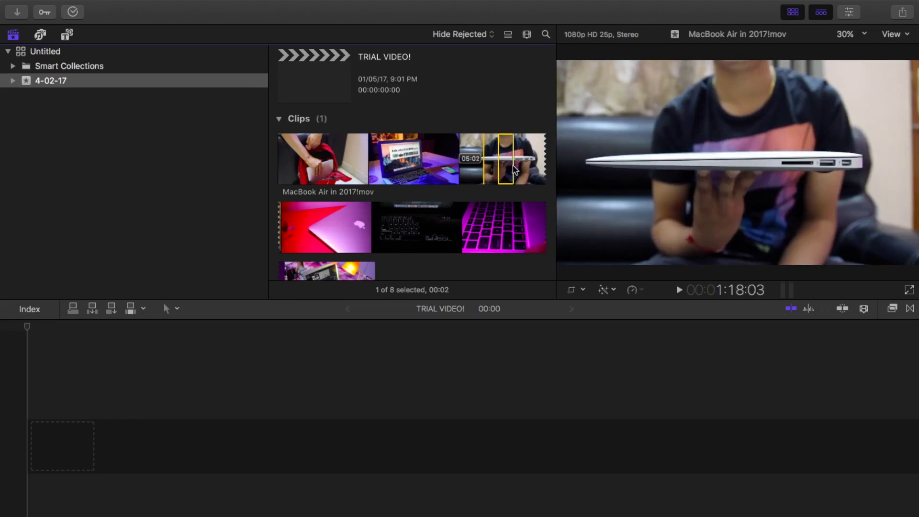
left_click_drag(516, 163, 512, 168)
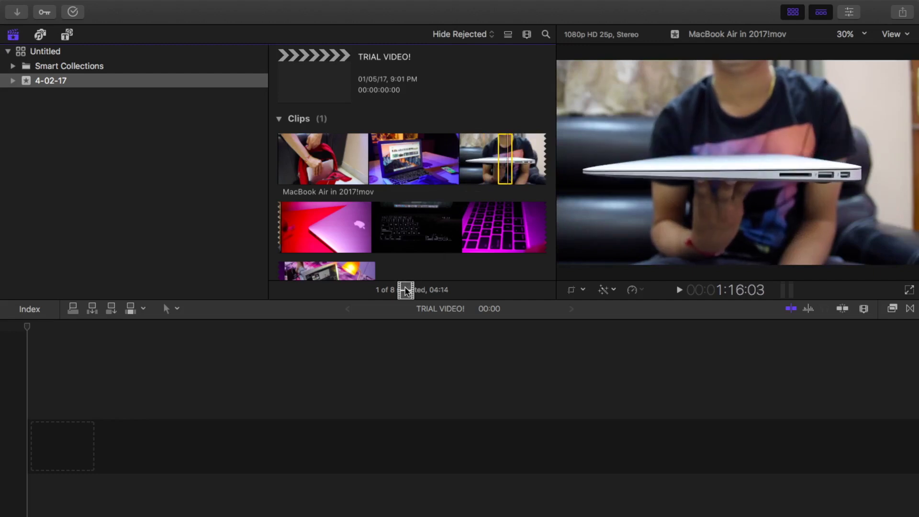
left_click_drag(406, 290, 65, 437)
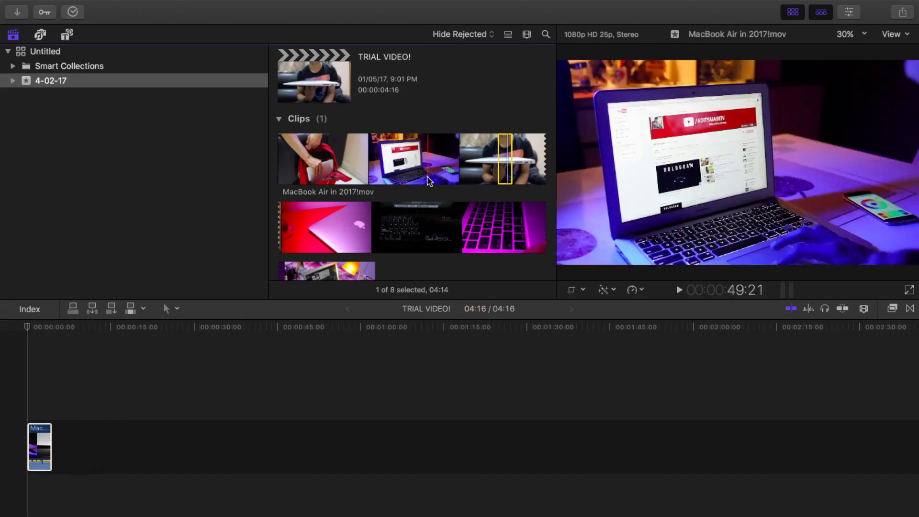
Mark a range of about 6:13 in the blue-lit laptop scene of the source clip, and preview the timeline clip.
left_click_drag(427, 177, 392, 232)
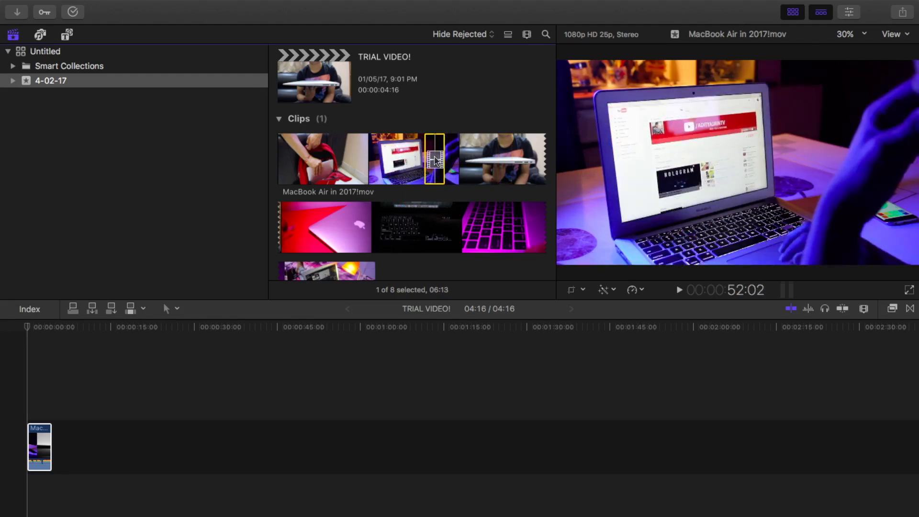
left_click(30, 441)
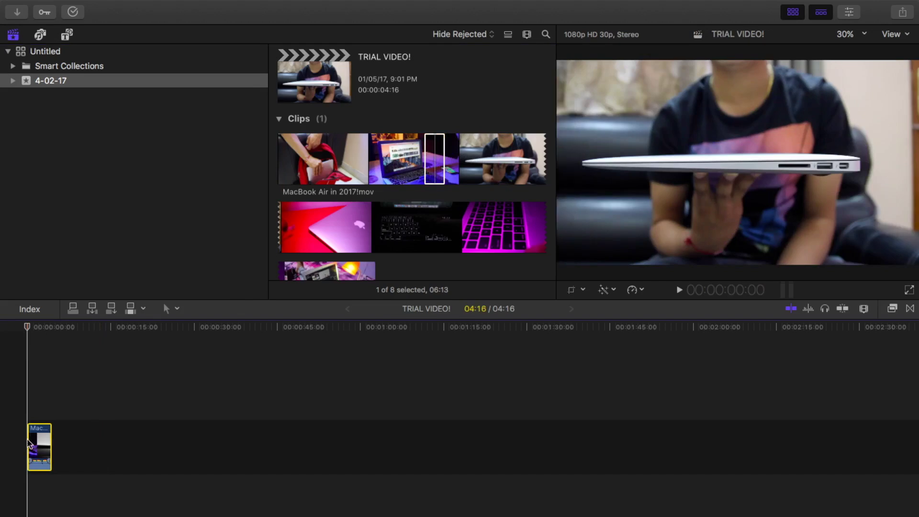
key("space")
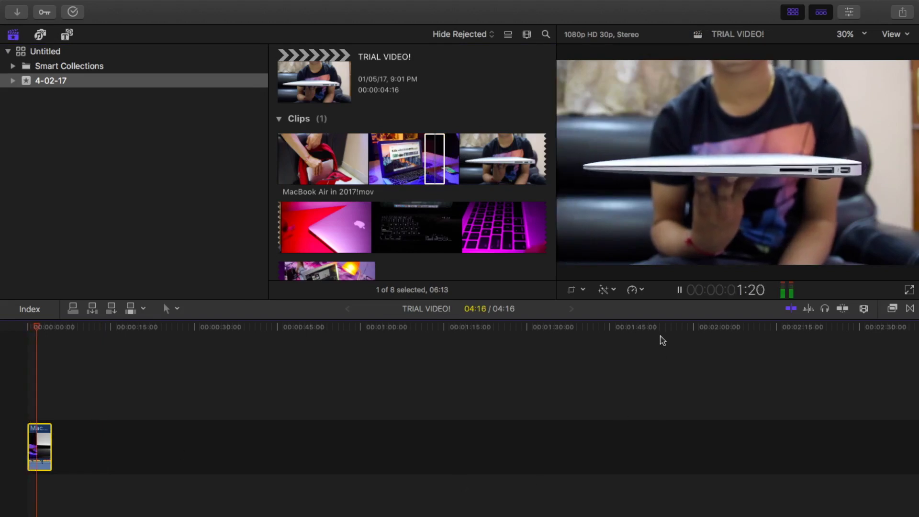
left_click(680, 291)
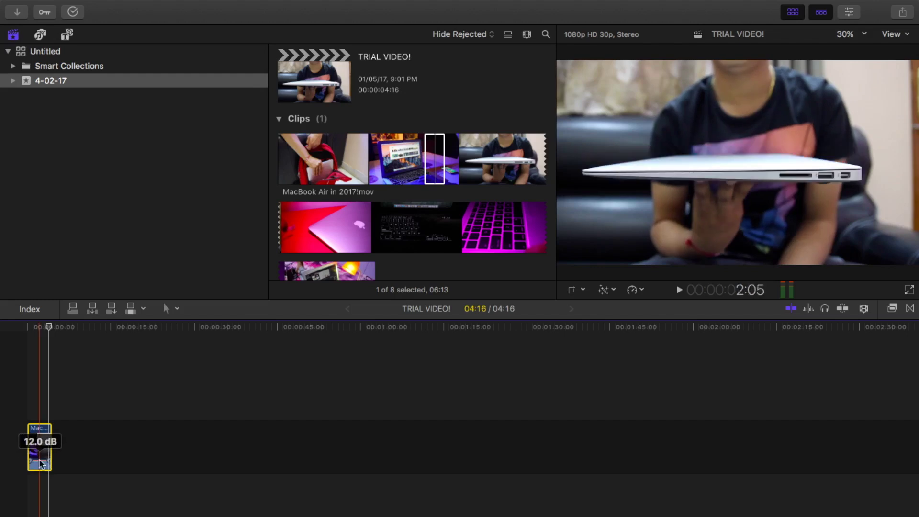
Lower the timeline clip's audio volume to silence and play the clip from the start to check it.
key("j")
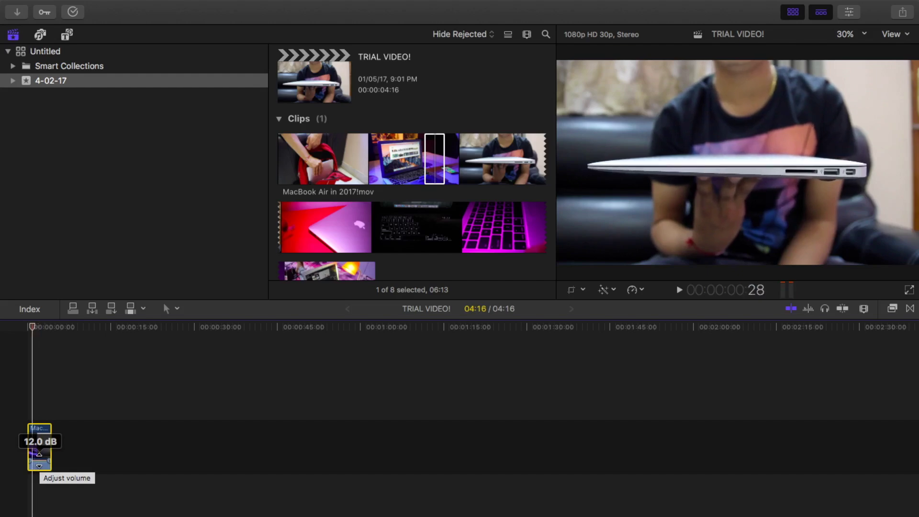
key("l")
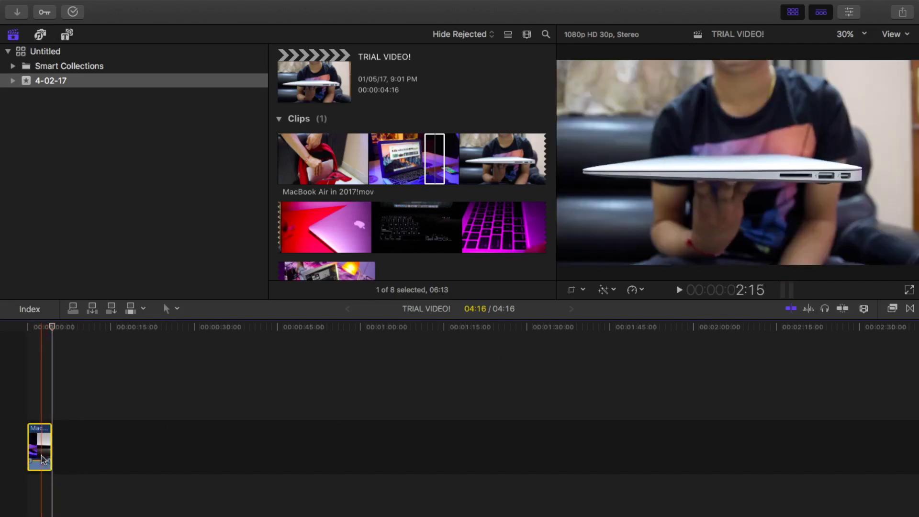
left_click_drag(43, 461, 40, 470)
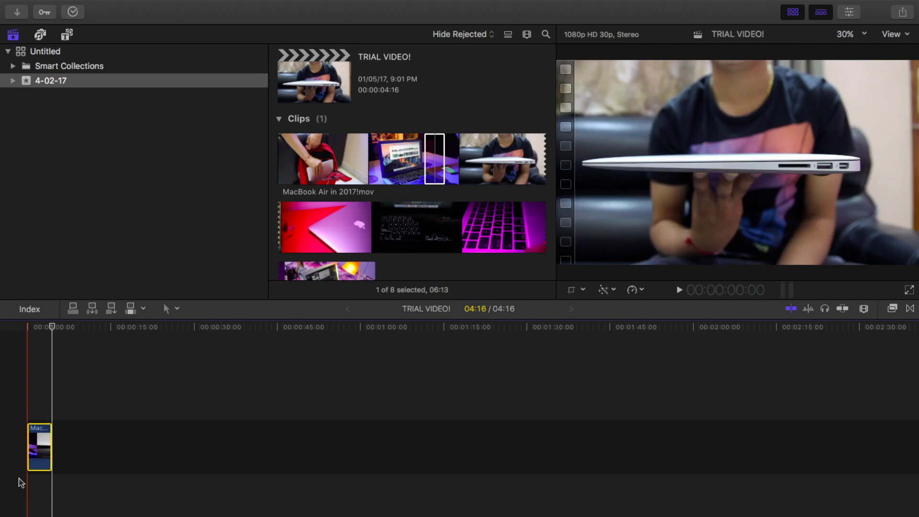
left_click(21, 482)
key("space")
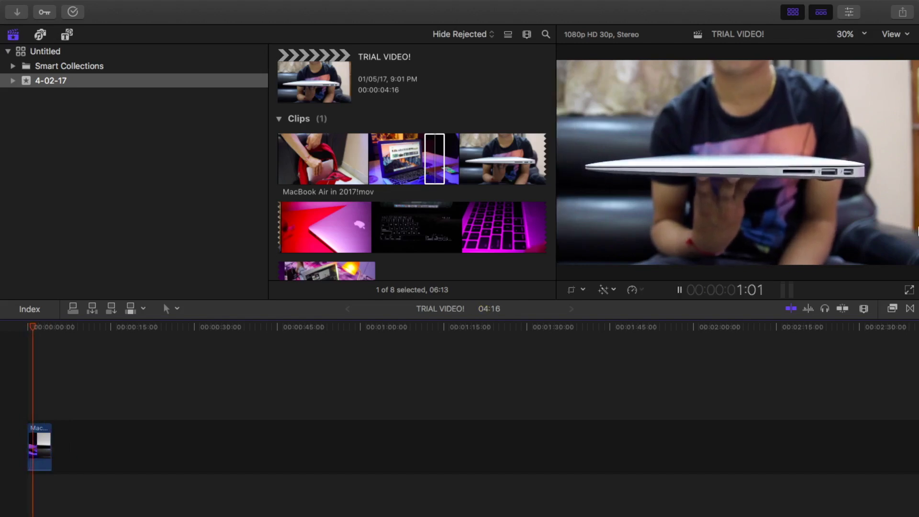
left_click(680, 290)
Add a range of about 7:09 from the final laptop-on-bed scene of MacBook Air in 2017!mov after the first timeline clip.
scroll(464, 228, "down", 2)
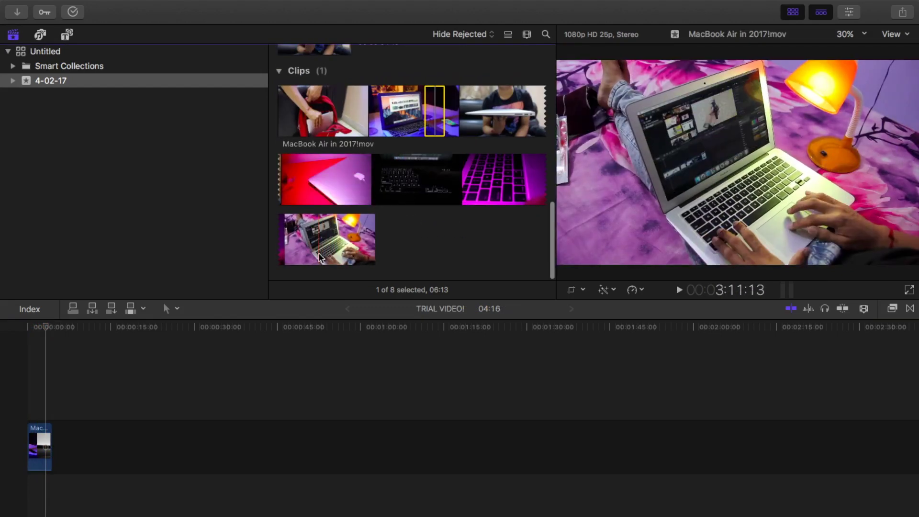
left_click_drag(323, 256, 72, 449)
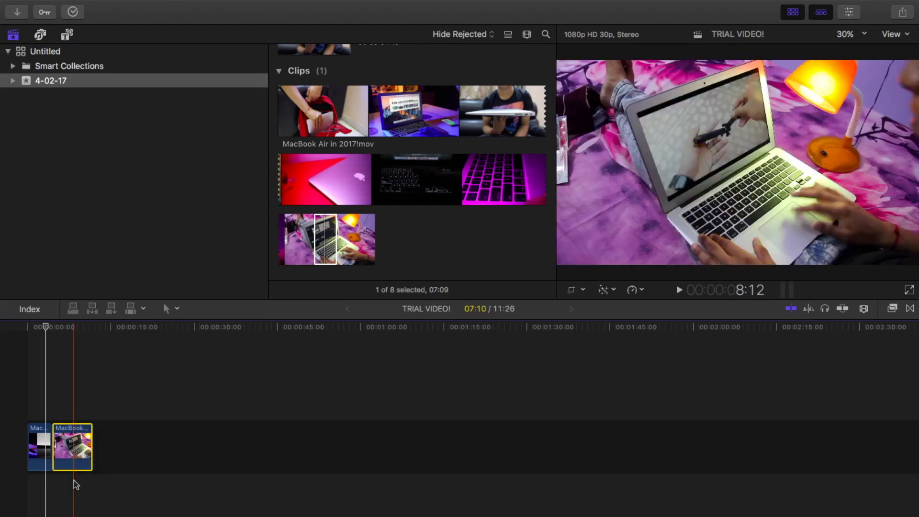
left_click(355, 146)
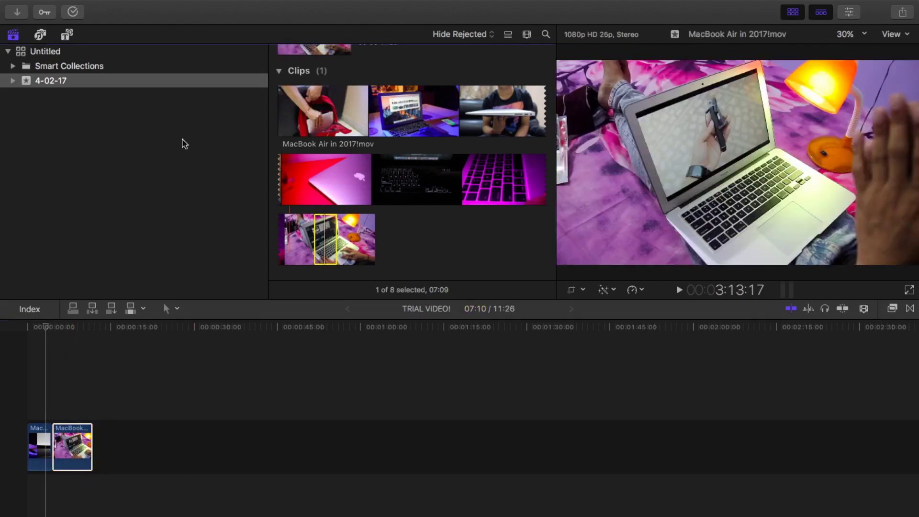
Add the song DEAF KEV - Invincible [NCS Release] from the iTunes library beneath the video clips at the timeline's start.
left_click(41, 35)
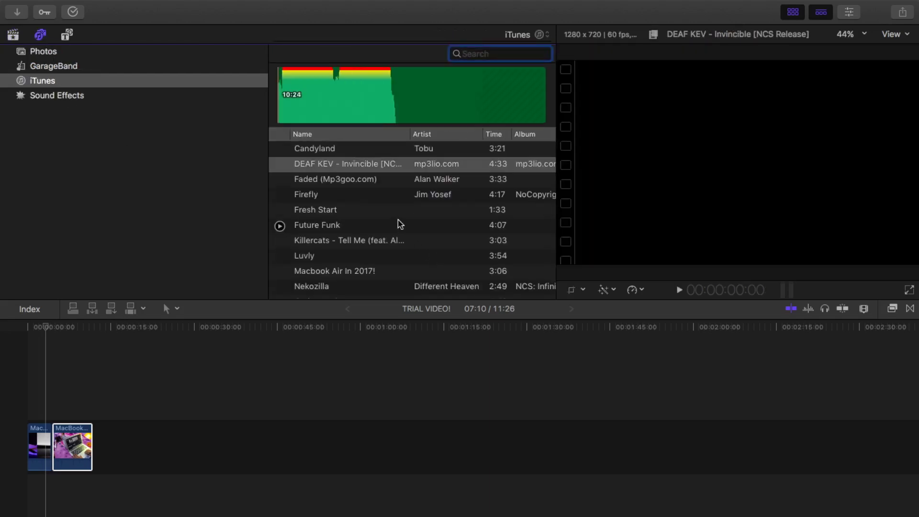
scroll(400, 224, "down", 10)
scroll(399, 224, "up", 15)
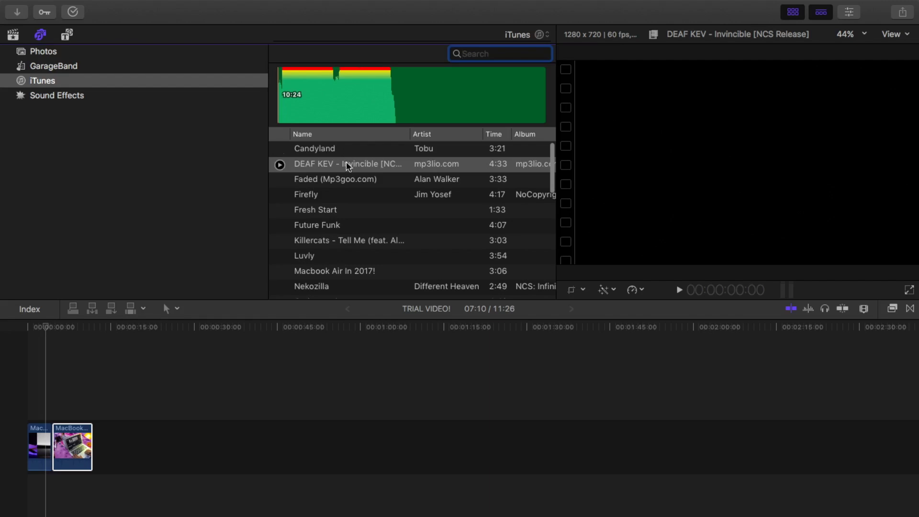
left_click_drag(348, 167, 26, 495)
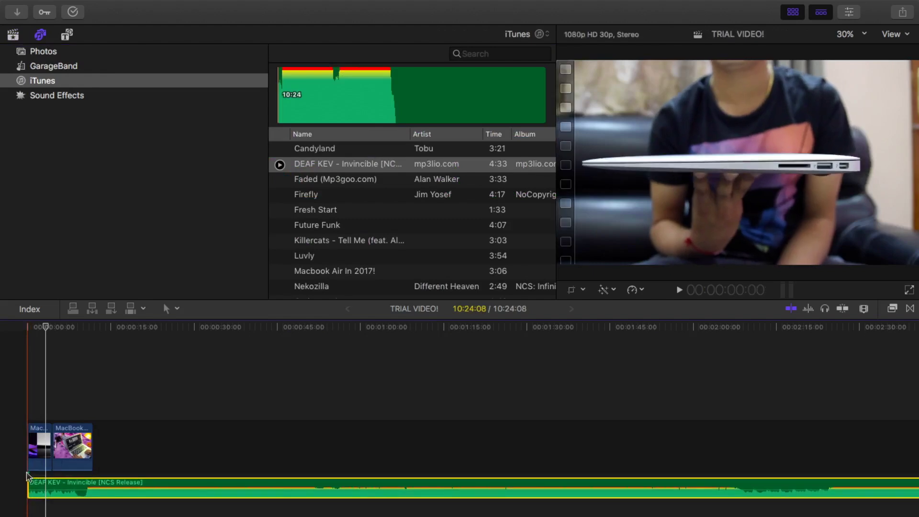
Play the timeline with the song and slightly lower the song's volume.
left_click(28, 476)
key("space")
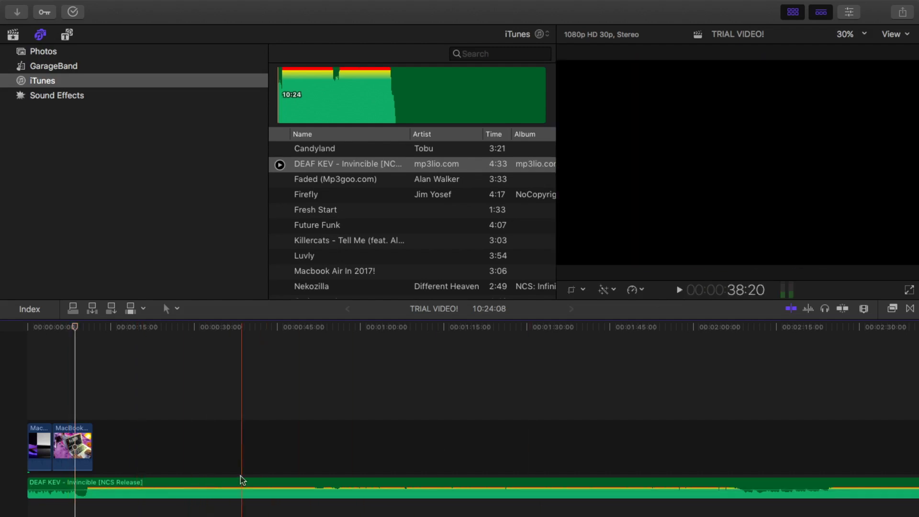
mouse_move(234, 488)
left_mouse_down()
mouse_move(233, 498)
mouse_move(232, 488)
left_mouse_up()
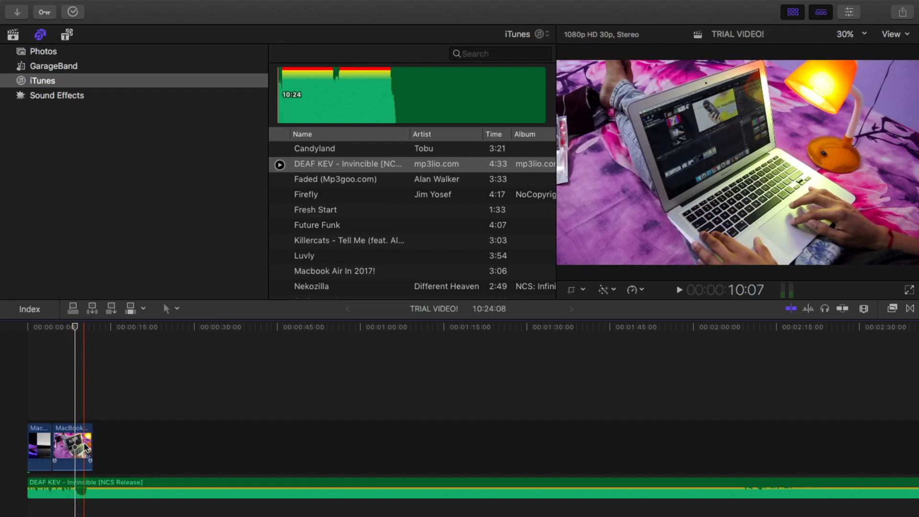
Split the second video clip at about 10:07 and the song at about 34 seconds with the Blade tool.
key("t")
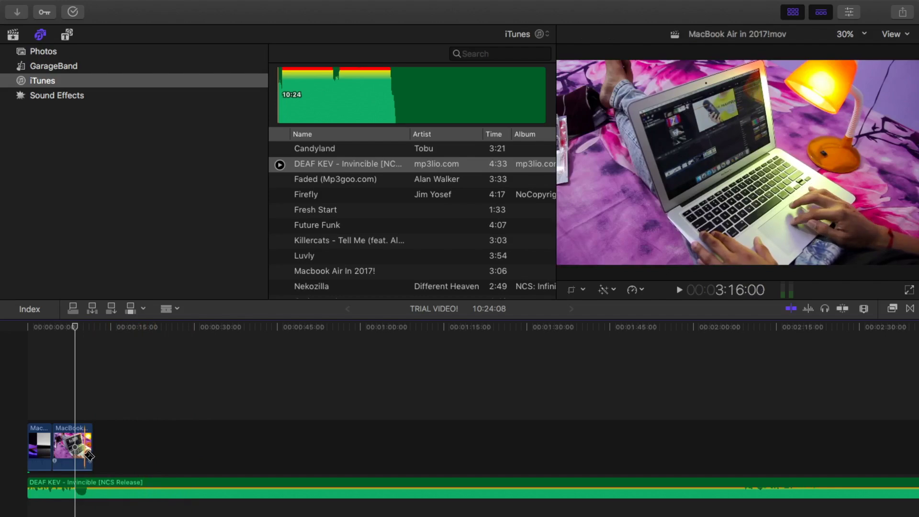
left_click(84, 457)
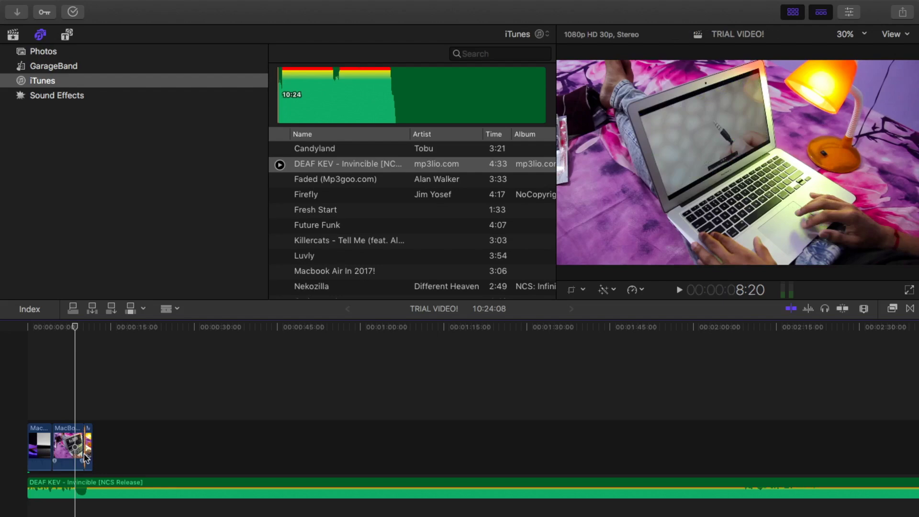
left_click(218, 485)
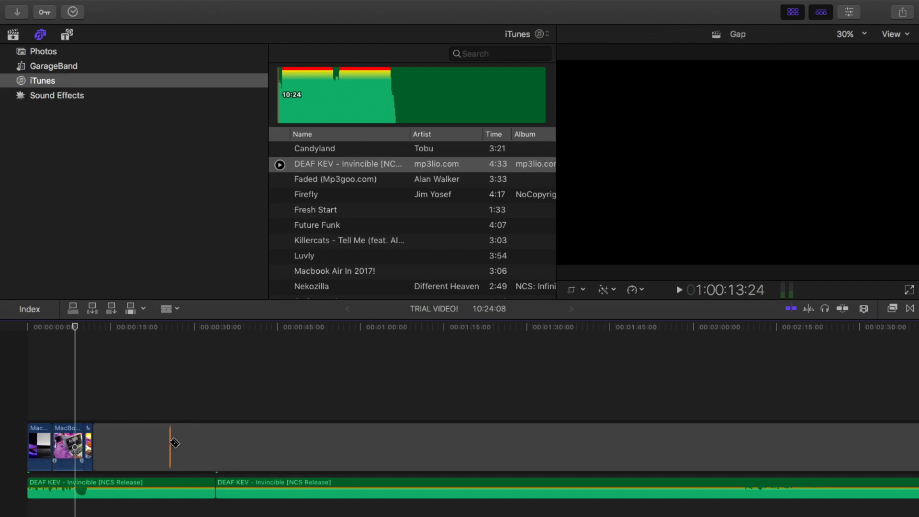
Delete the short end piece of the second video clip and the long second part of the song.
key("a")
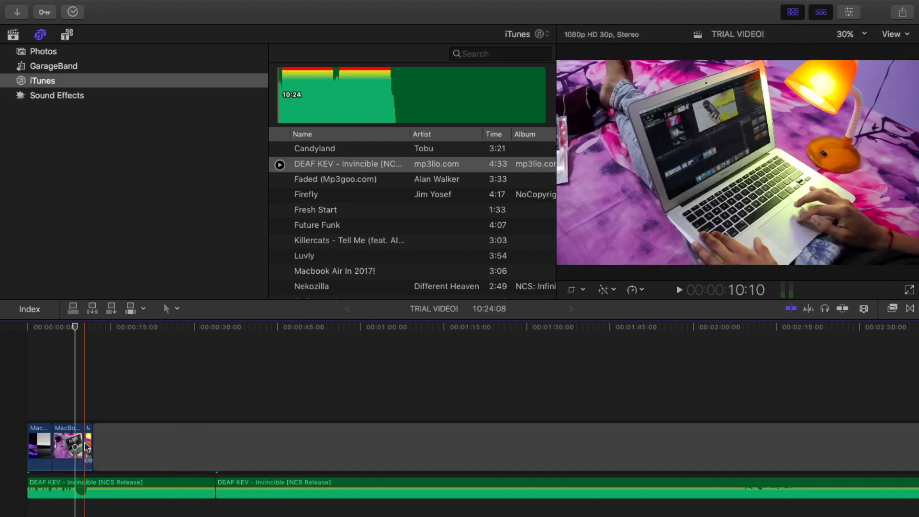
left_click(89, 448)
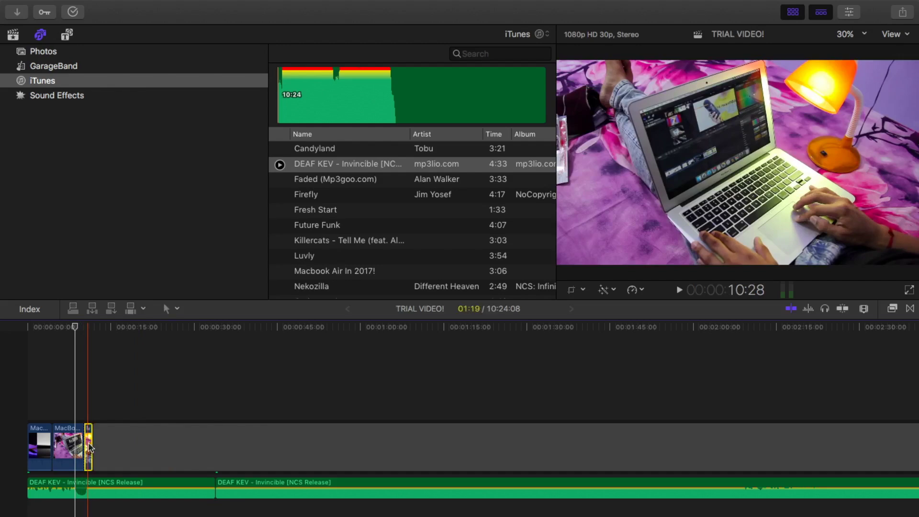
key("Delete")
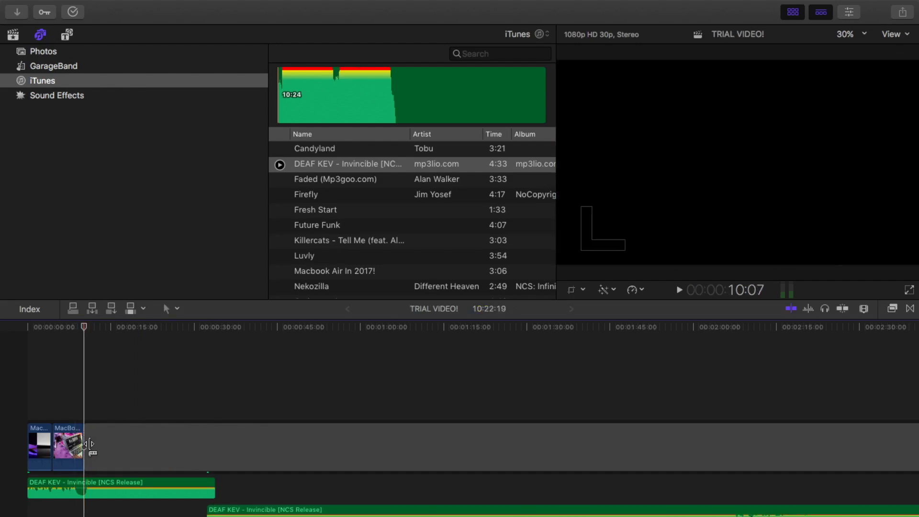
left_click(274, 513)
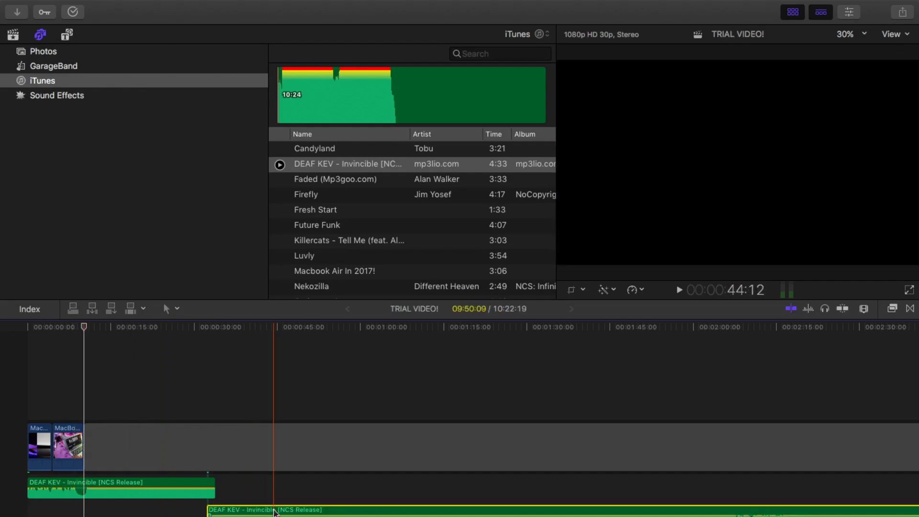
key("Delete")
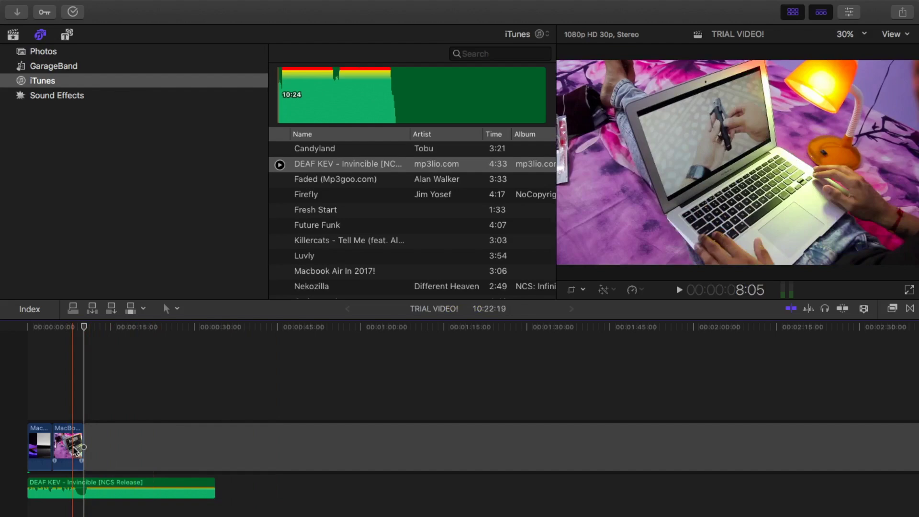
Split the remaining song at about 32:10 with the Blade tool and delete the short piece at its end.
key("r")
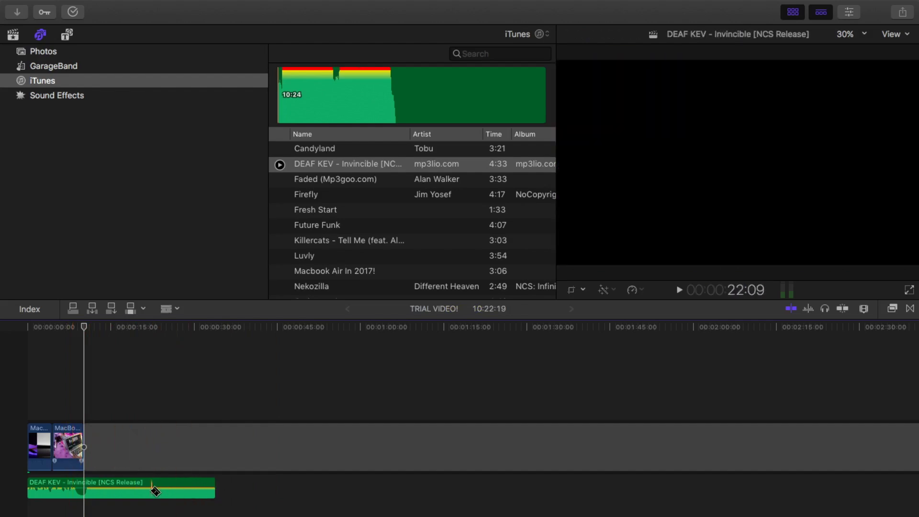
left_click(212, 492)
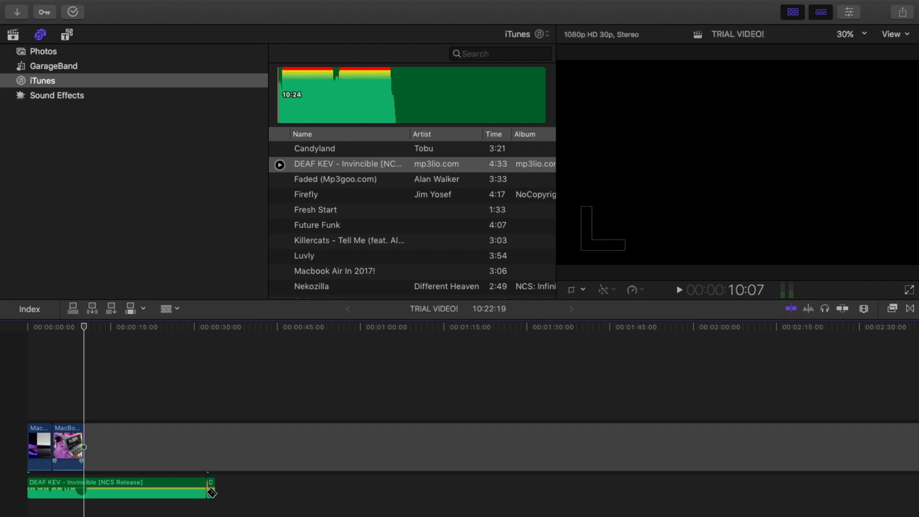
key("a")
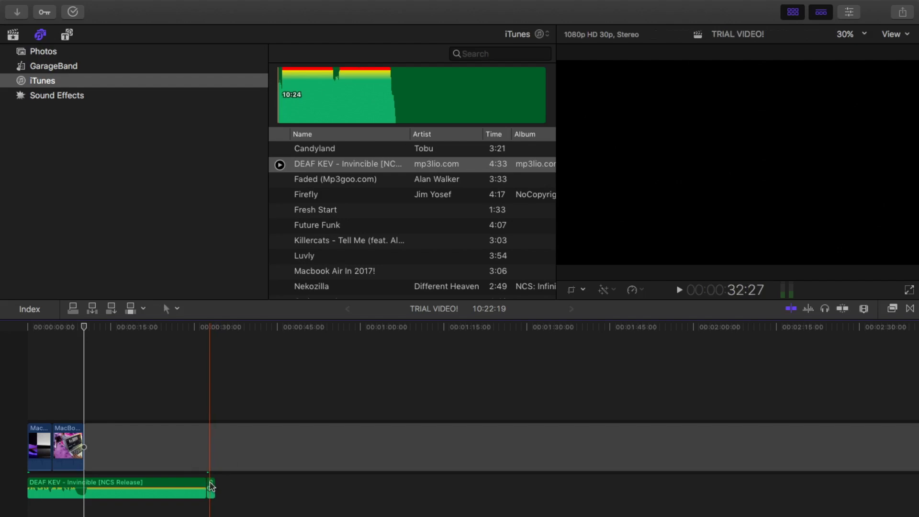
left_click(211, 486)
key("Delete")
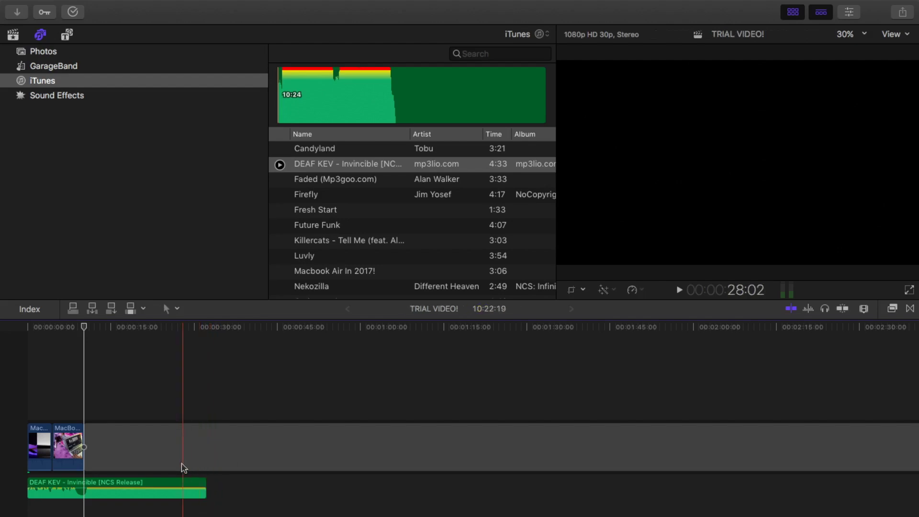
Delete the gap clip after the second video clip and open the library of installed titles.
left_click(137, 459)
key("Delete")
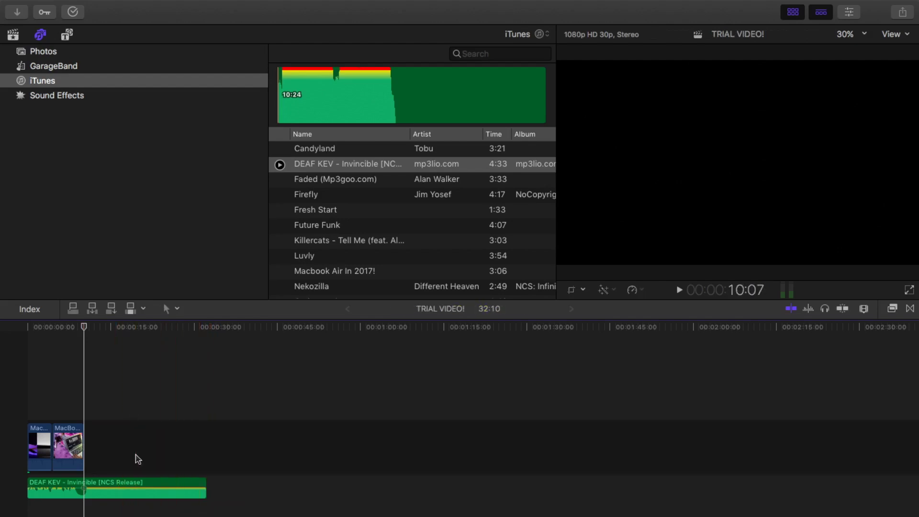
left_click(68, 35)
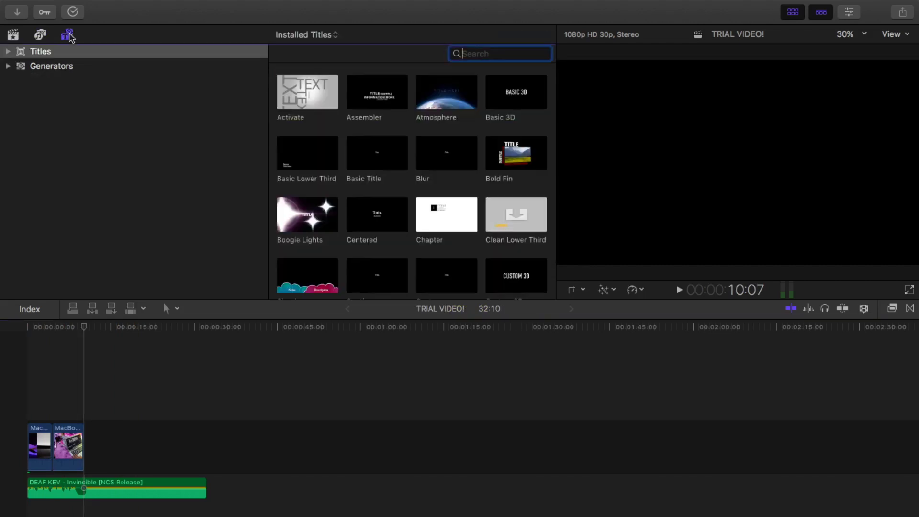
Add a Basic Title above the video clips at the start of the timeline and place the playhead at about 1:01.
scroll(393, 235, "down", 15)
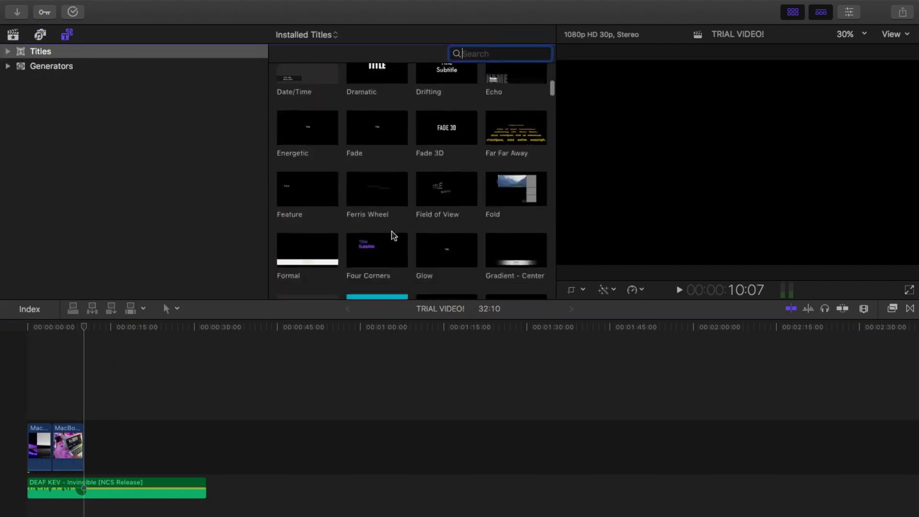
scroll(393, 234, "down", 10)
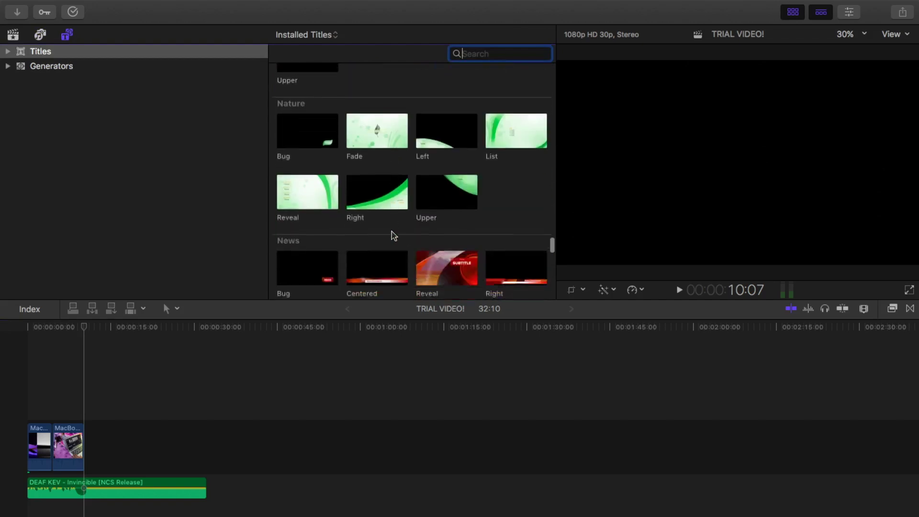
scroll(393, 235, "up", 20)
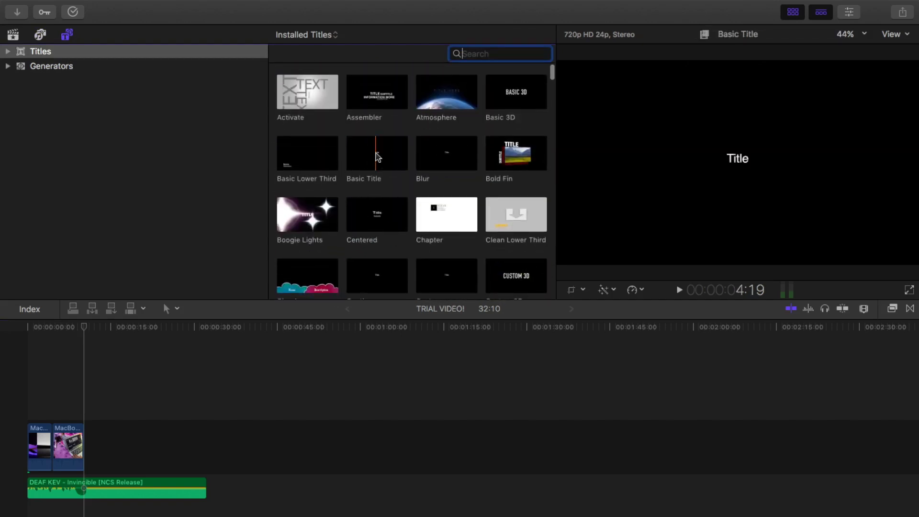
left_click_drag(376, 156, 24, 410)
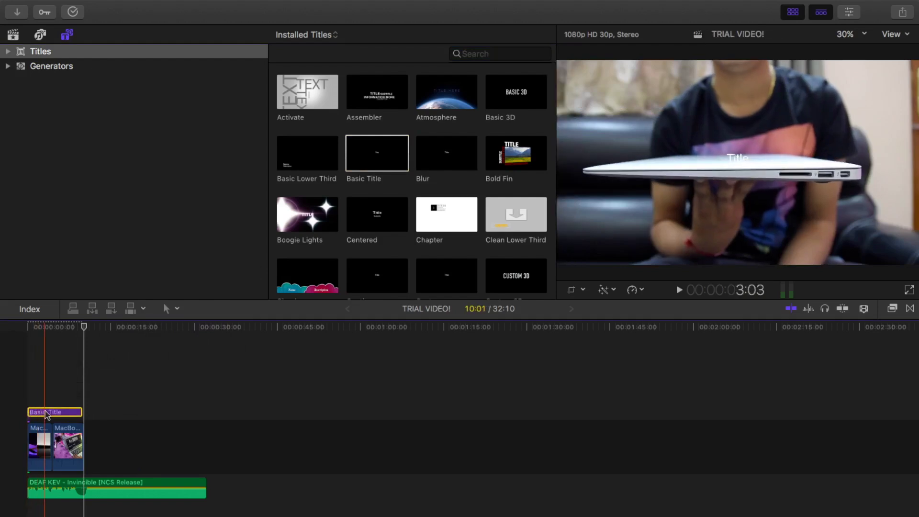
left_click(74, 337)
left_click(33, 337)
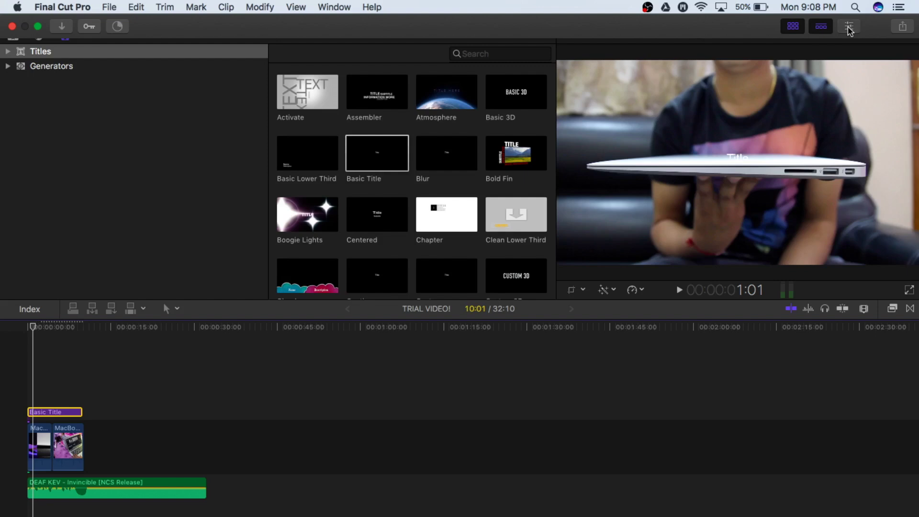
Replace the placeholder text of the title with "MacBook Air!".
left_click(849, 28)
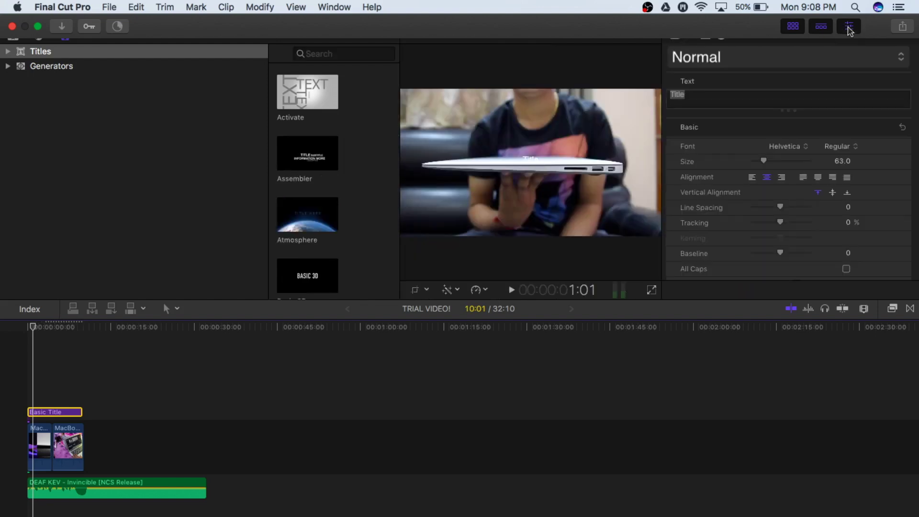
left_click(721, 95)
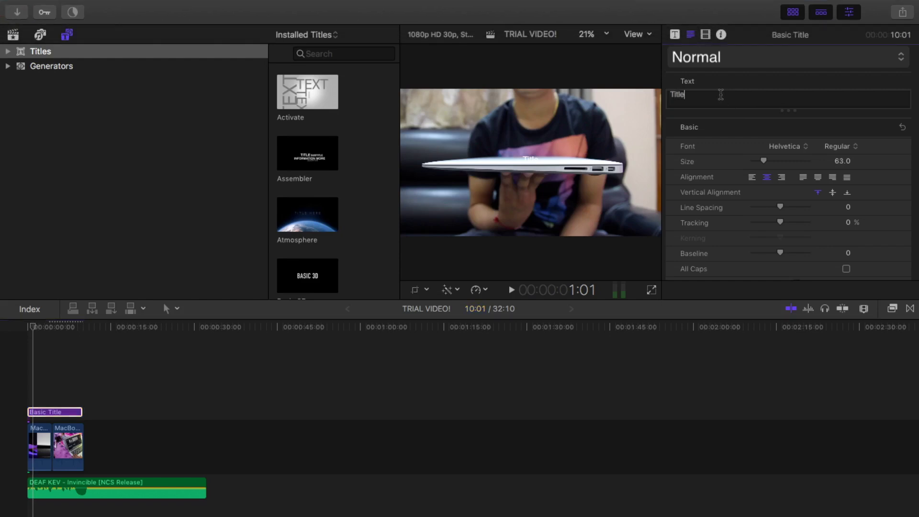
key("BackSpace")
key("BackSpace")
key("BackSpace")
key("BackSpace")
type("MA")
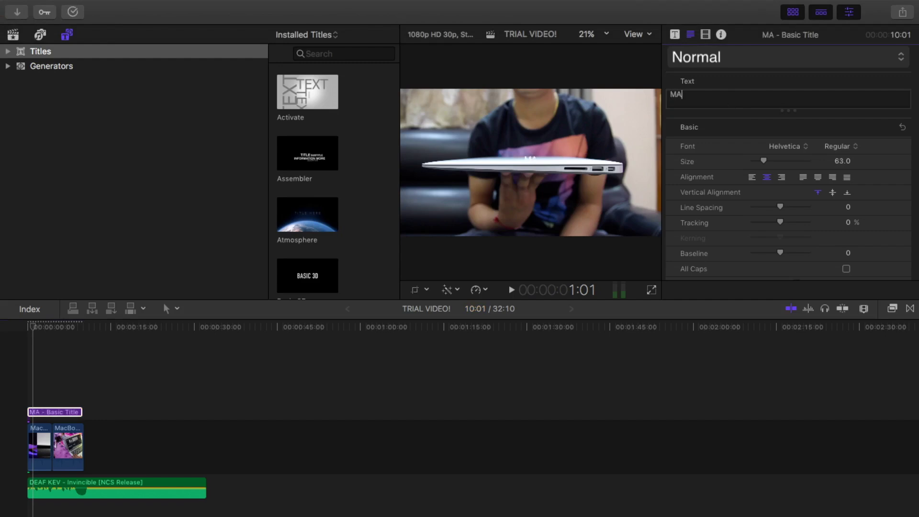
type("CBOO")
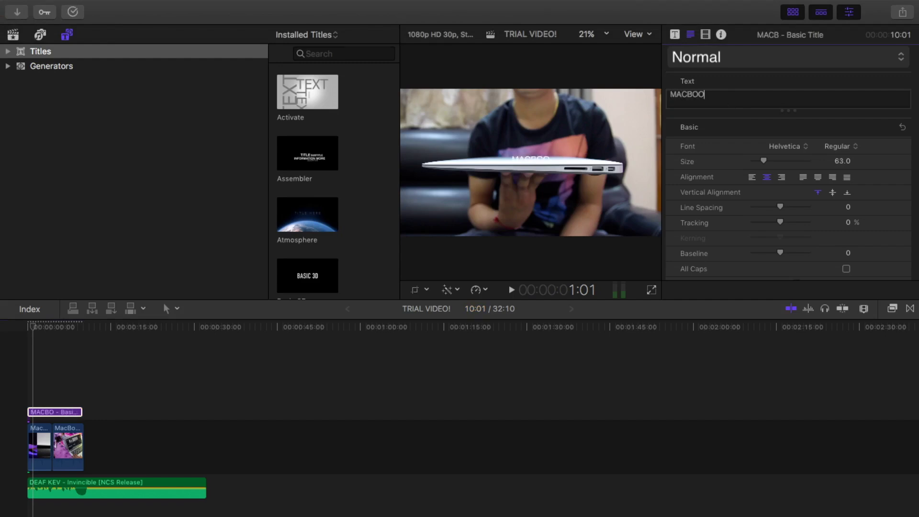
type("K AIR")
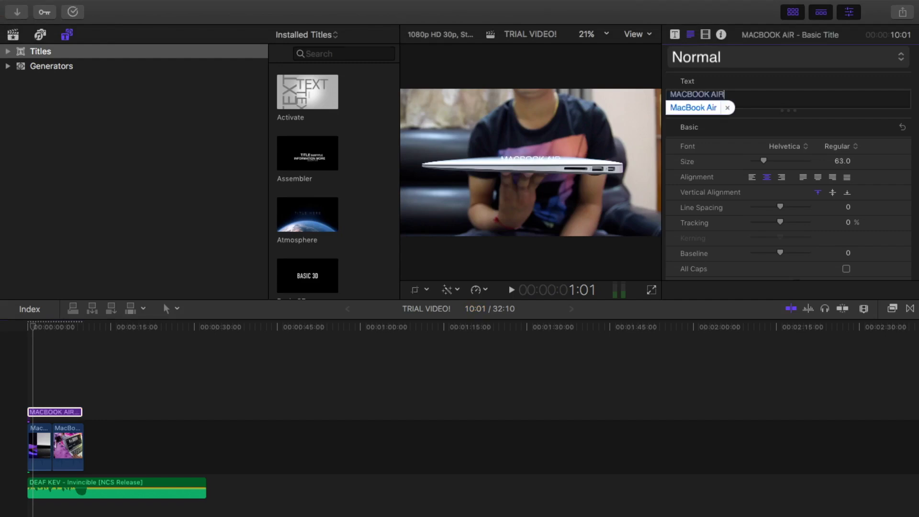
type("!")
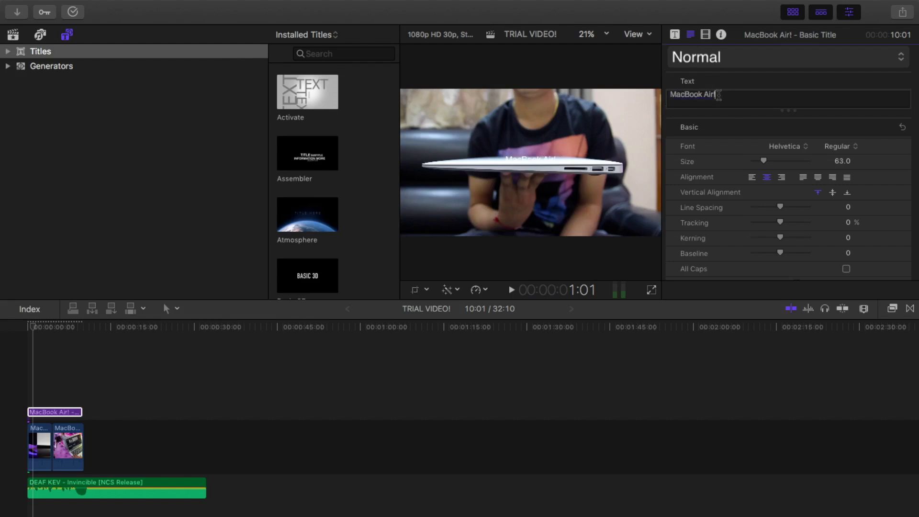
Apply the Paper 2D style to the title, enlarge it to size 224, and move it just above the laptop in the frame.
left_click(721, 61)
mouse_move(698, 98)
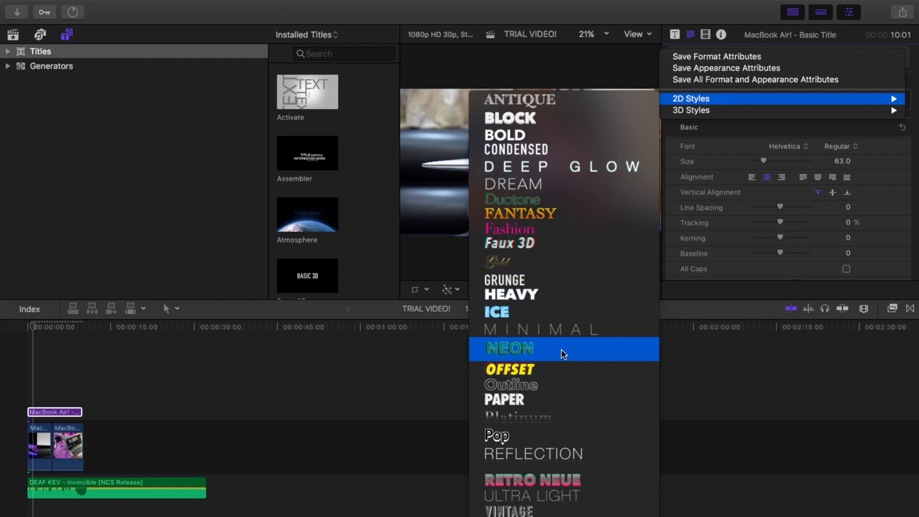
left_click(520, 398)
left_click_drag(764, 161, 795, 164)
left_click_drag(574, 148, 572, 137)
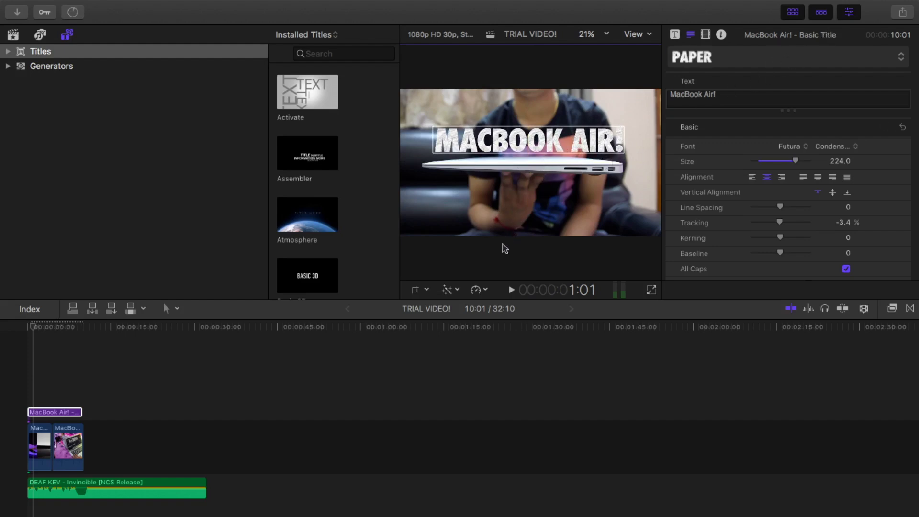
Tint the title light green by setting its global color to about 283° and -34% on the Color Board.
left_click(450, 292)
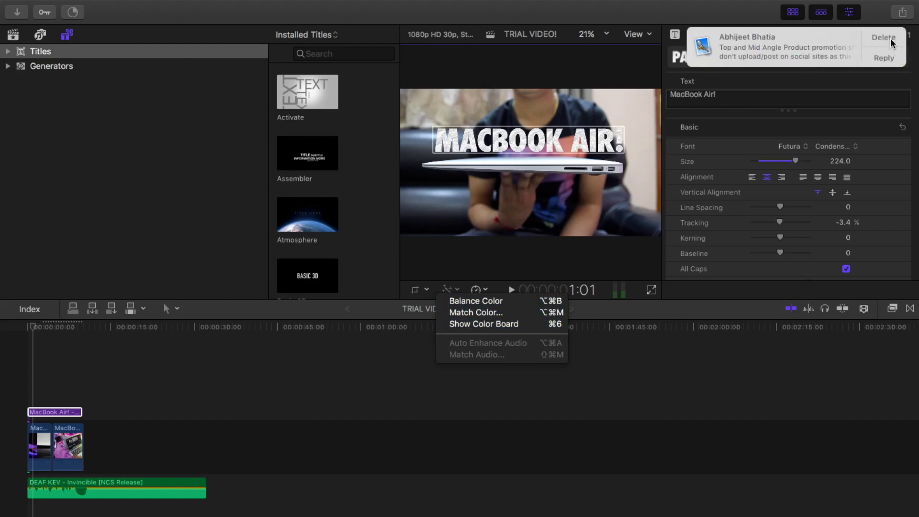
left_click(892, 41)
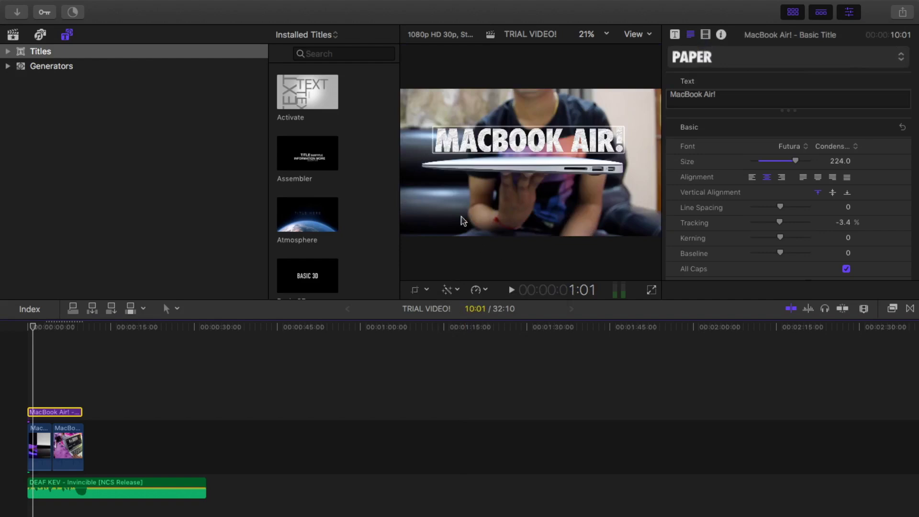
left_click(457, 291)
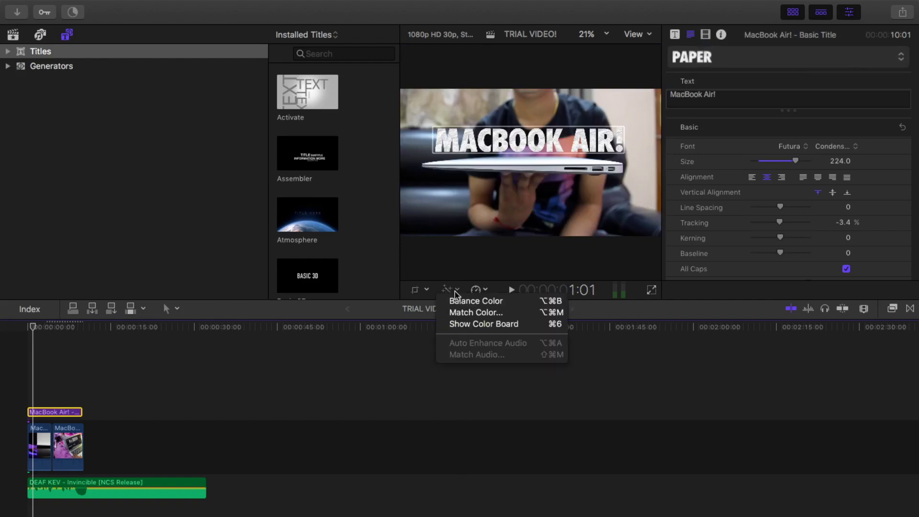
left_click(461, 324)
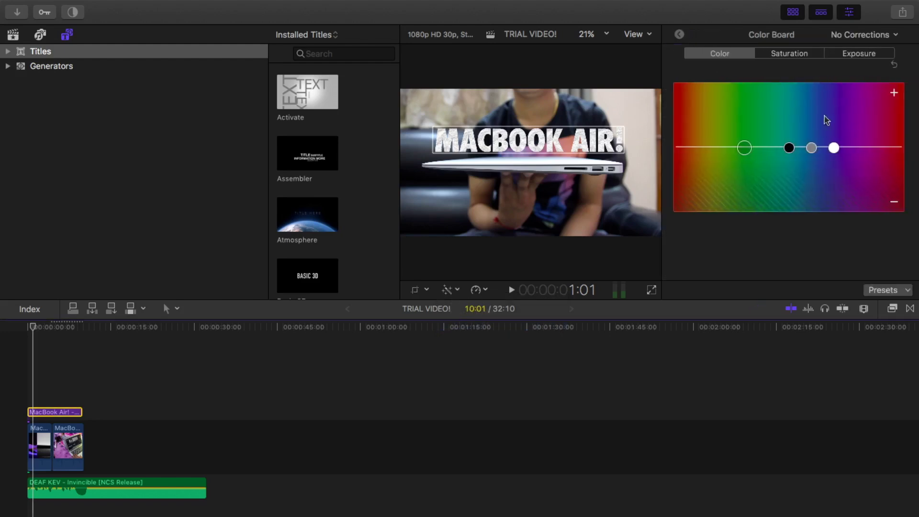
left_click_drag(746, 149, 858, 174)
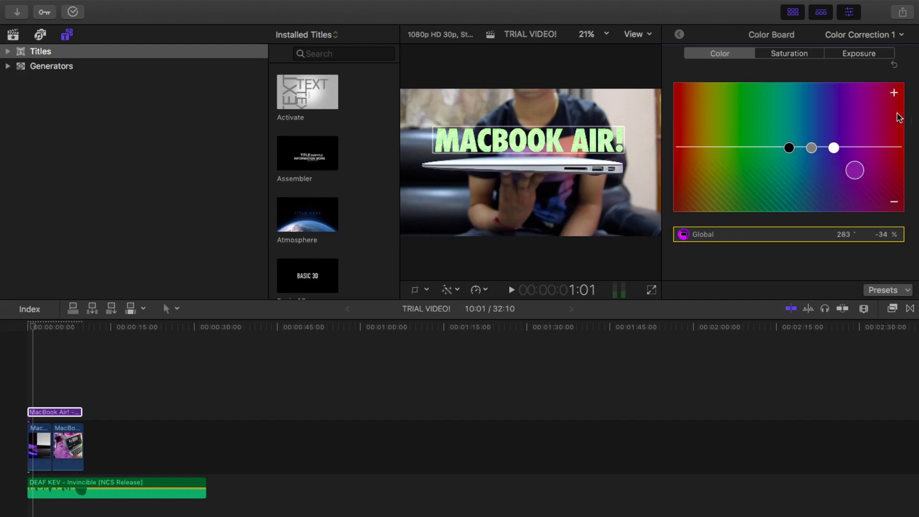
left_click(845, 14)
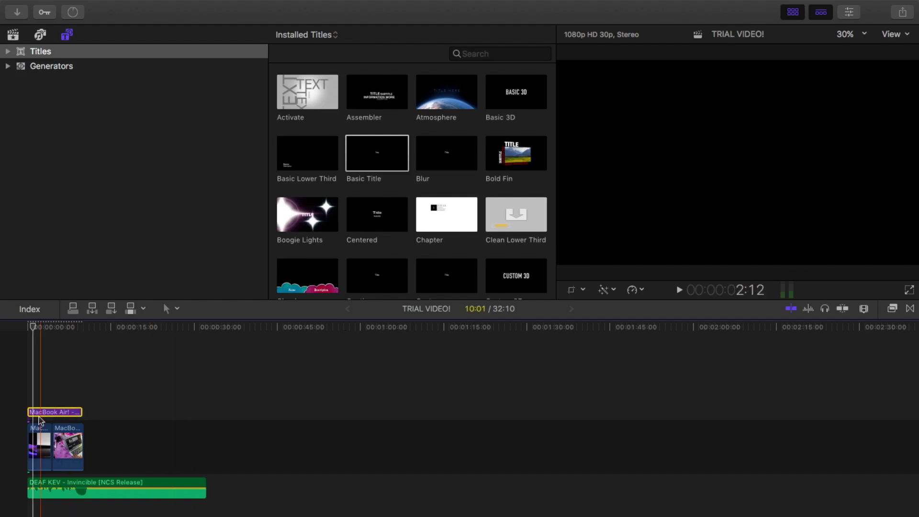
Play the project from the beginning to preview the title and pause at about 5:06.
left_click(29, 416)
left_click(35, 420)
key("space")
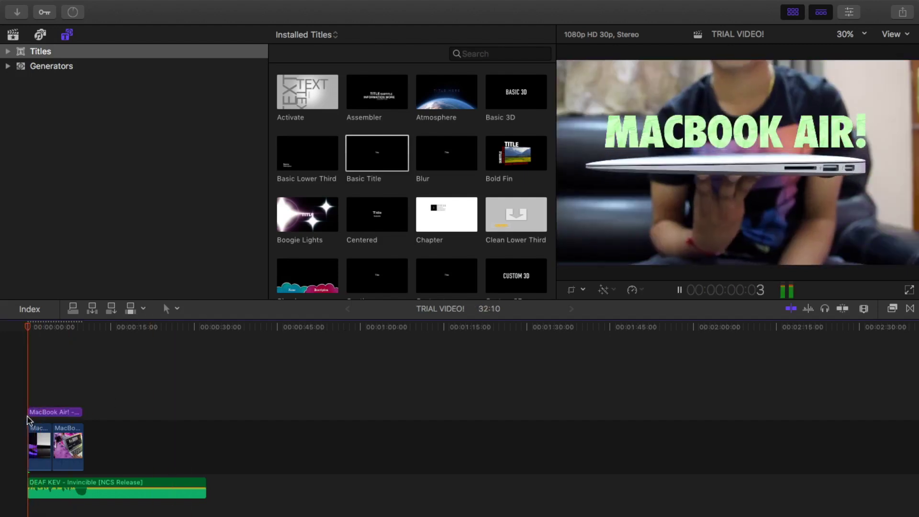
left_click(680, 291)
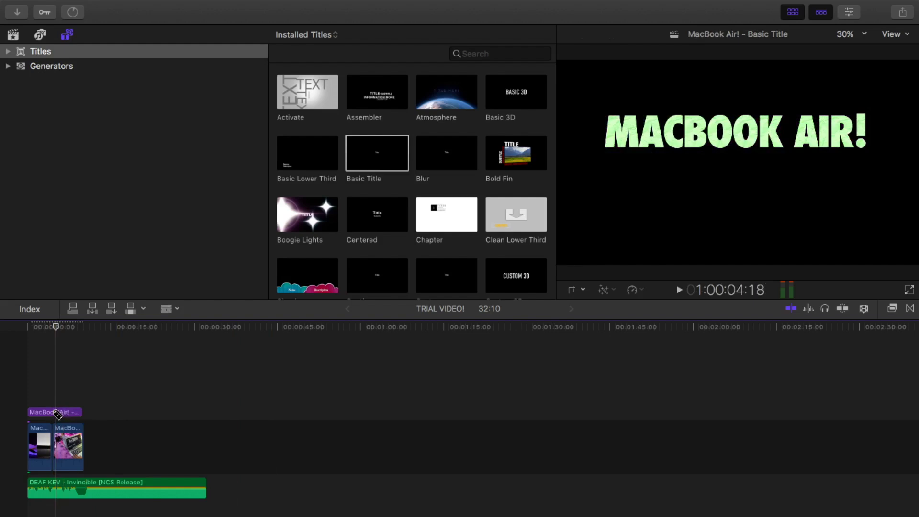
Split the title at the playhead with the Blade tool and delete its second part.
left_click(56, 413)
key("a")
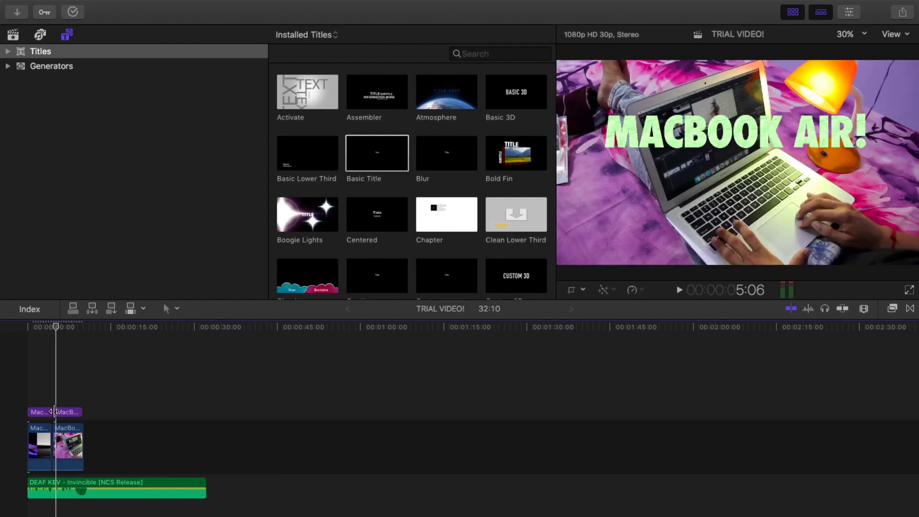
left_click(66, 413)
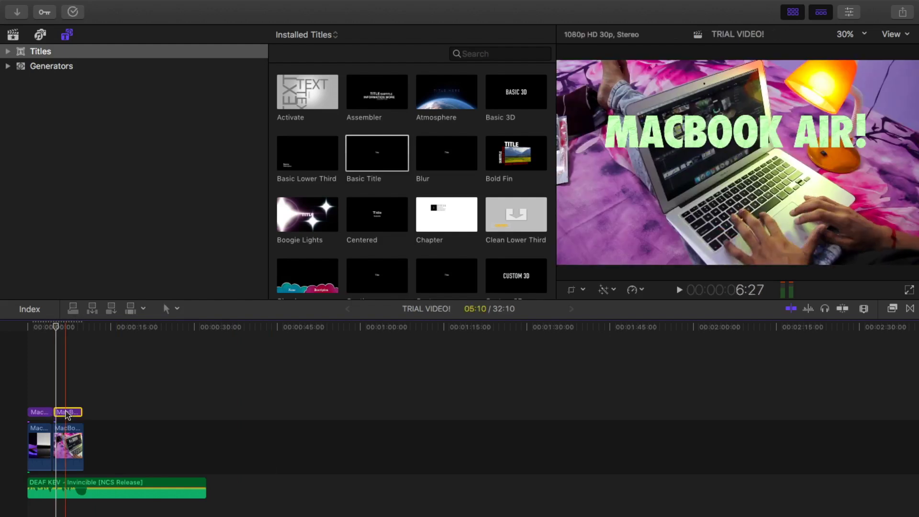
key("Delete")
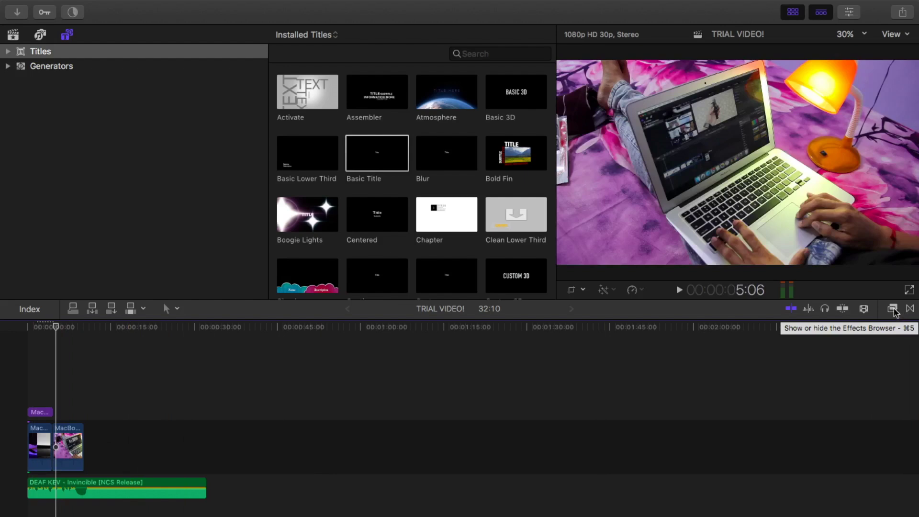
Browse the installed video effects and apply Color Correction to the second video clip.
left_click(893, 309)
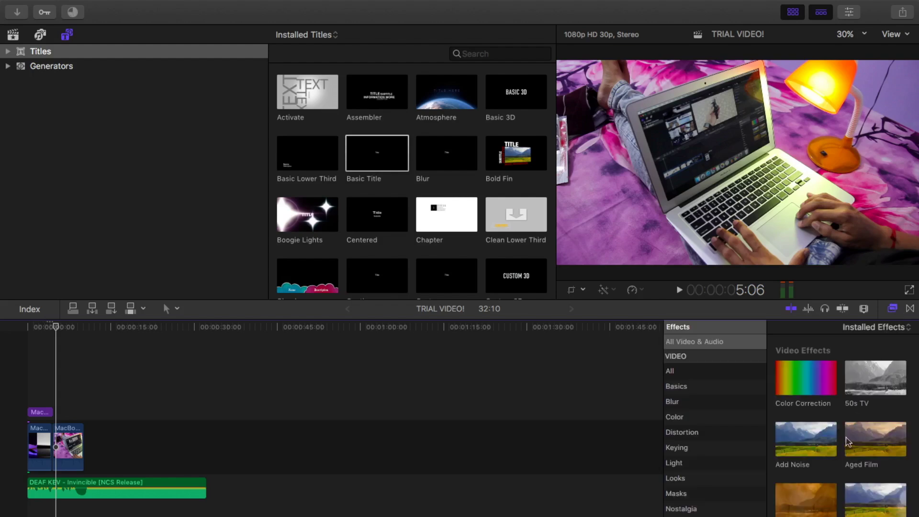
scroll(848, 440, "down", 5)
scroll(848, 441, "down", 2)
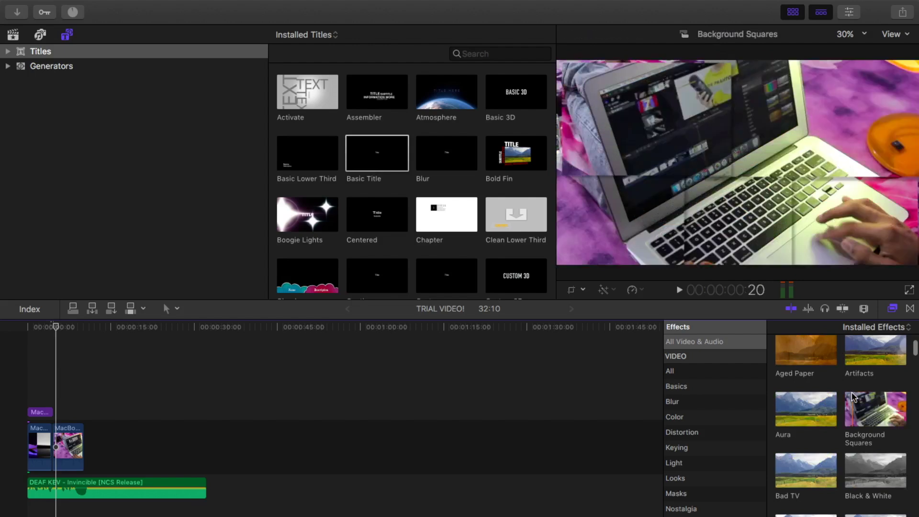
scroll(862, 406, "up", 5)
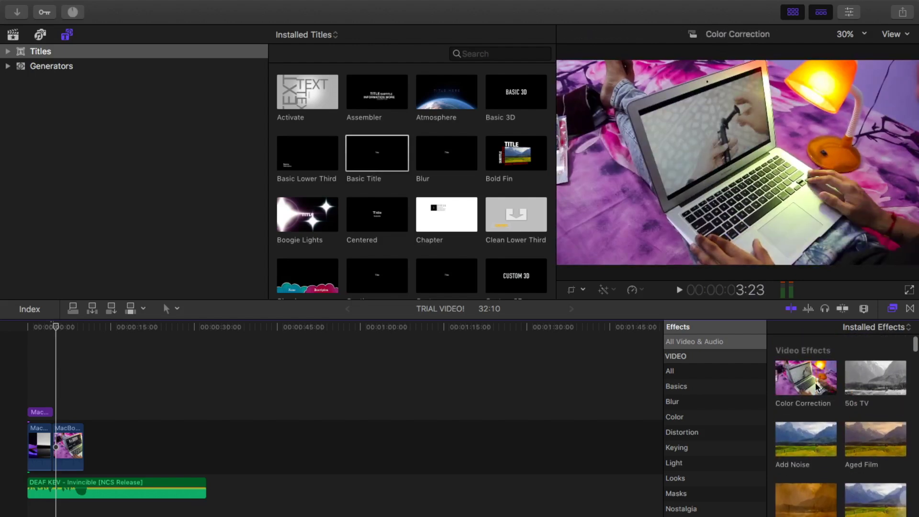
left_click(808, 383)
left_click_drag(808, 383, 78, 446)
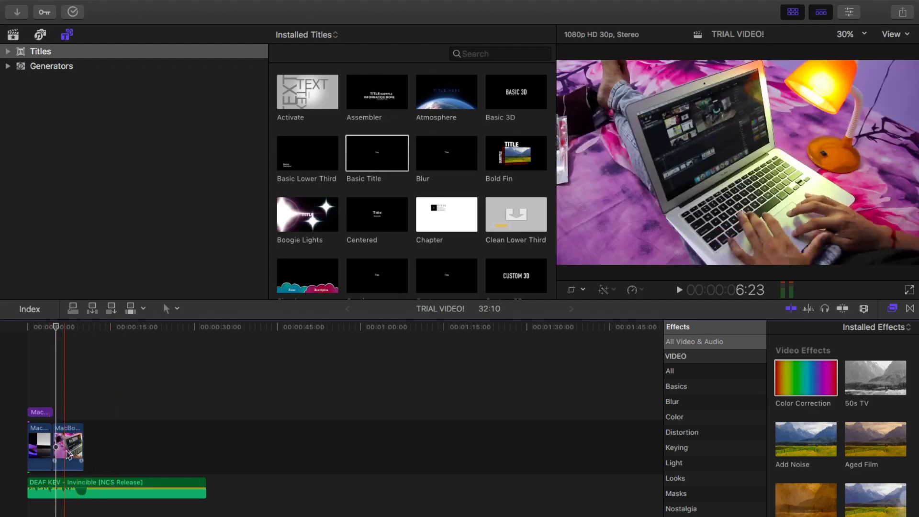
Set the second video clip's global color to about 52° and 6% on the Color Board.
left_click(71, 444)
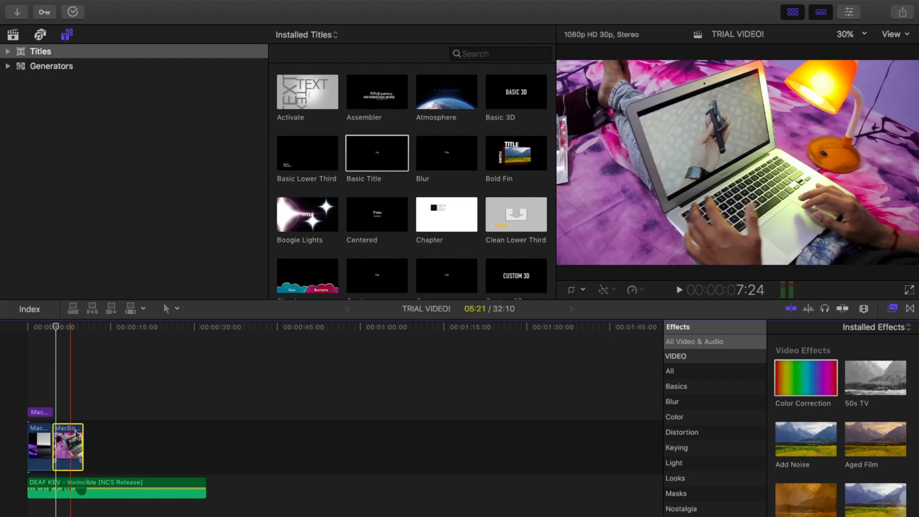
mouse_move(677, 4)
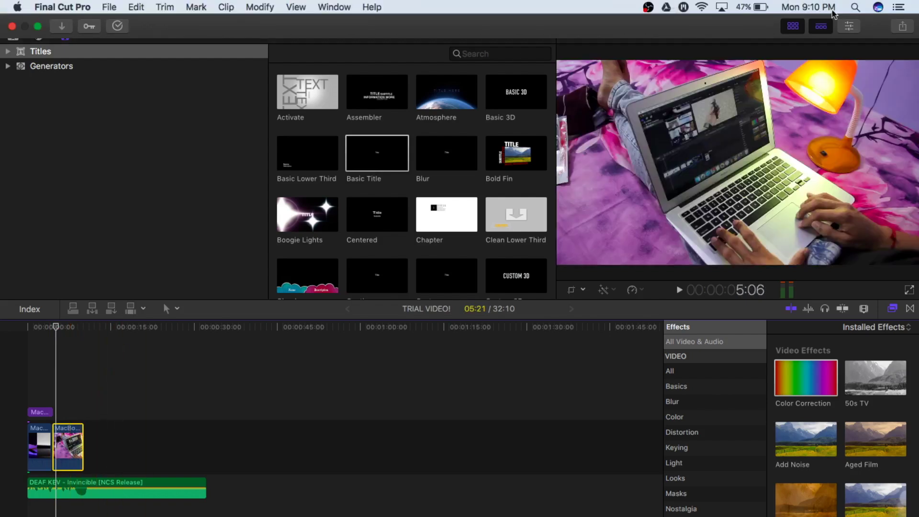
left_click(849, 27)
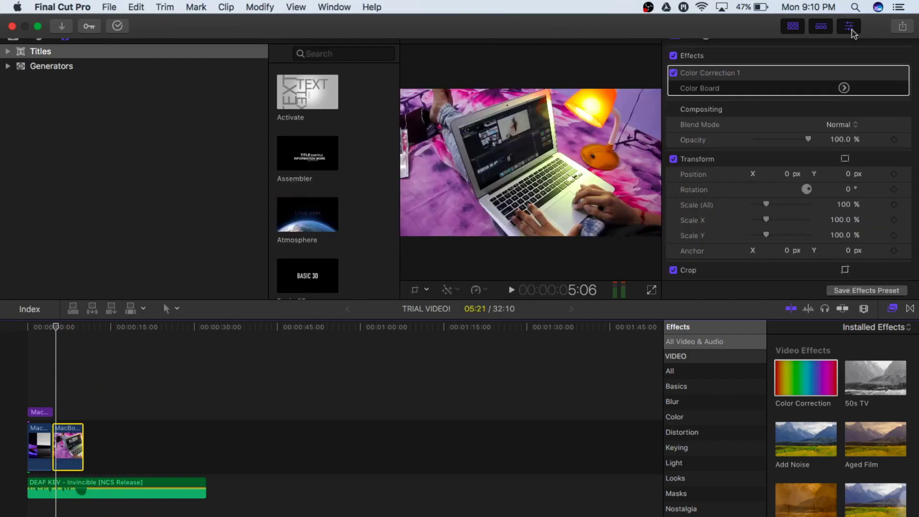
left_click(843, 88)
left_click(832, 105)
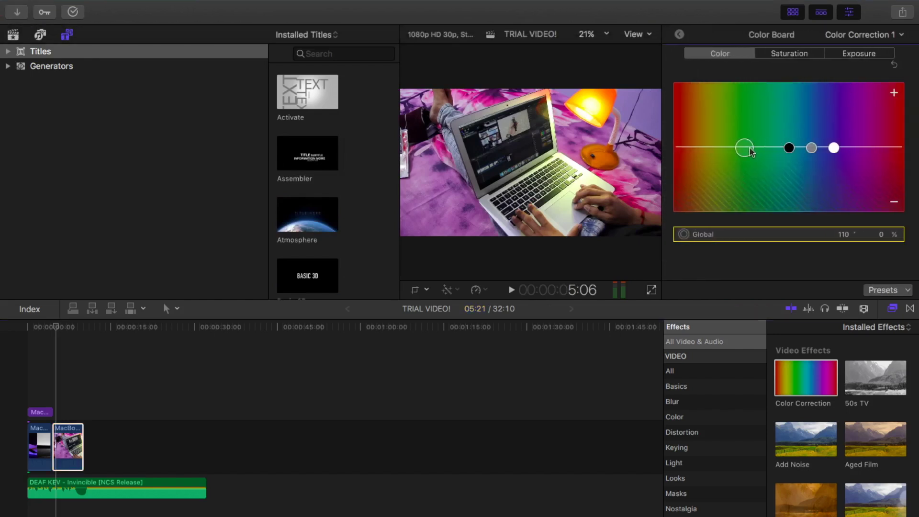
left_click_drag(750, 151, 712, 142)
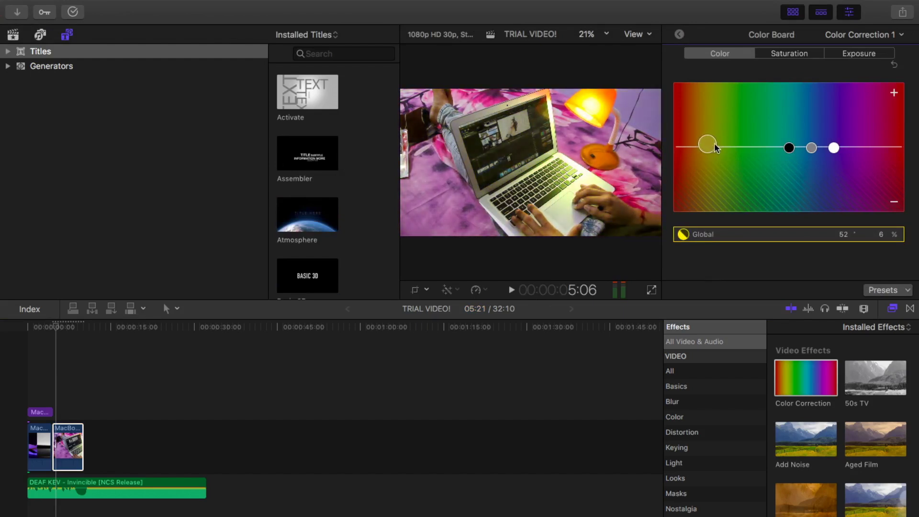
Shift the second clip's highlights toward blue and its midtones to about 113° and 15%, and close the inspector.
left_click(811, 148)
left_click_drag(810, 154, 805, 109)
left_click_drag(834, 150, 748, 141)
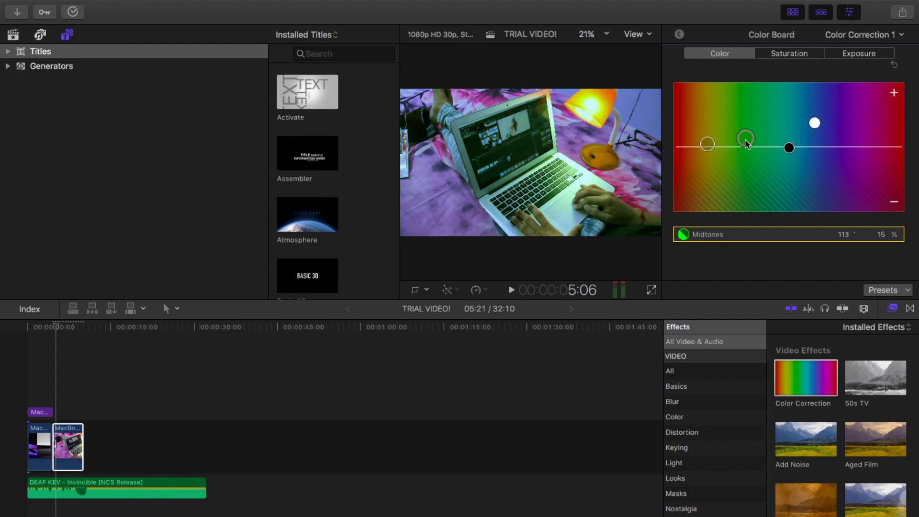
left_click(848, 16)
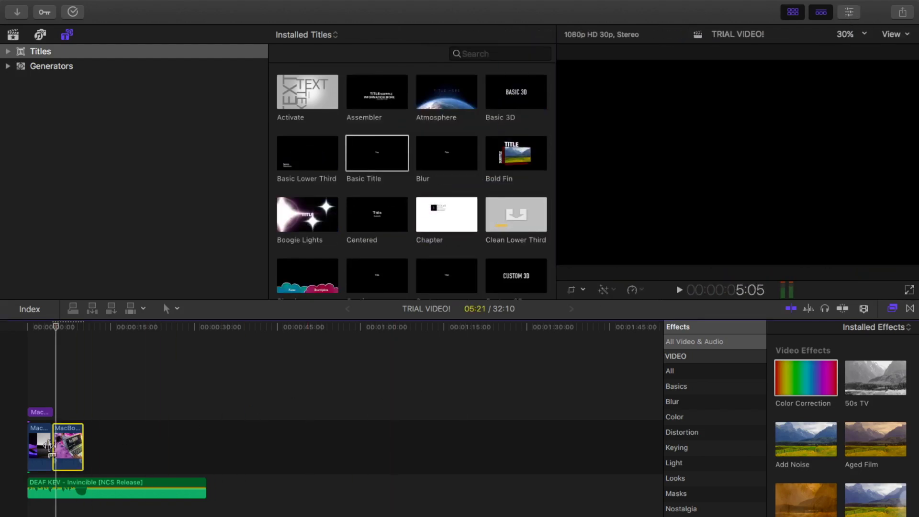
Play the edited project from the beginning to review the title, music and color corrections, and stop playback past the second clip.
left_click(22, 448)
left_click(22, 447)
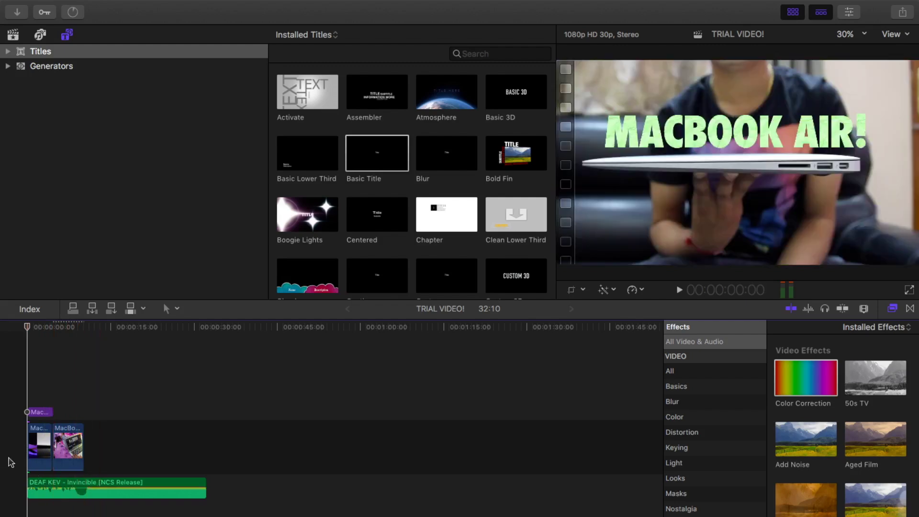
left_click(679, 290)
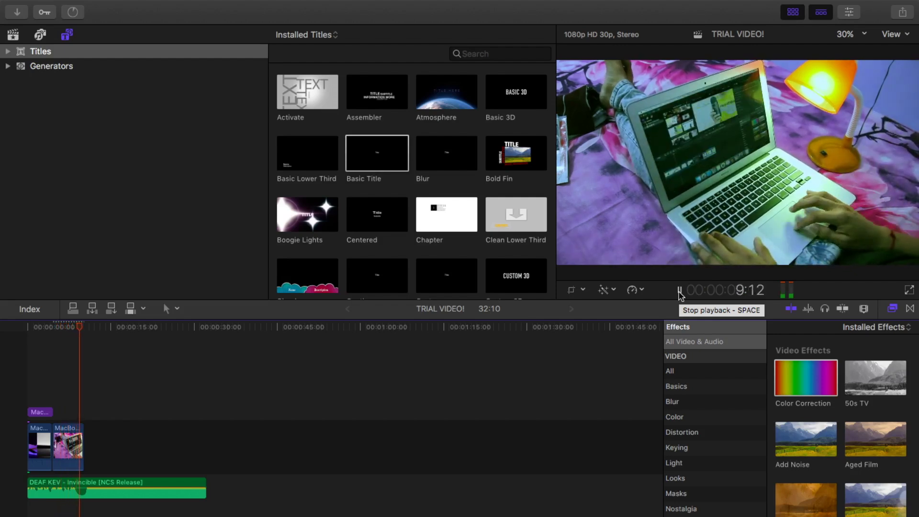
left_click(680, 291)
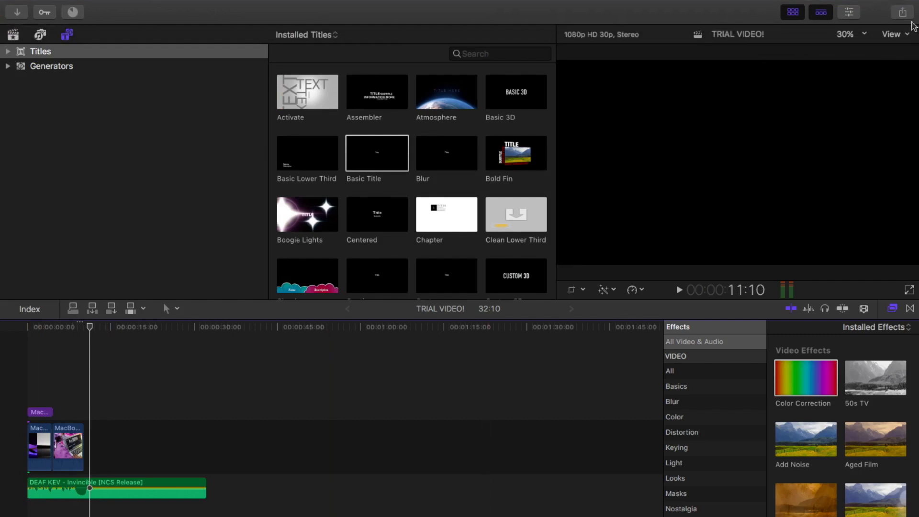
Set up an Apple Devices 1080p share of the project and choose Video and Audio as its format.
left_click(907, 17)
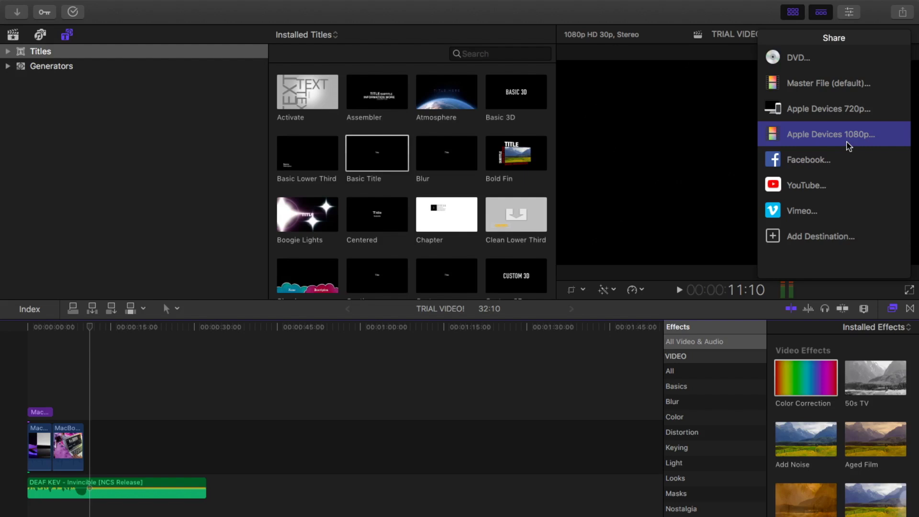
left_click(848, 144)
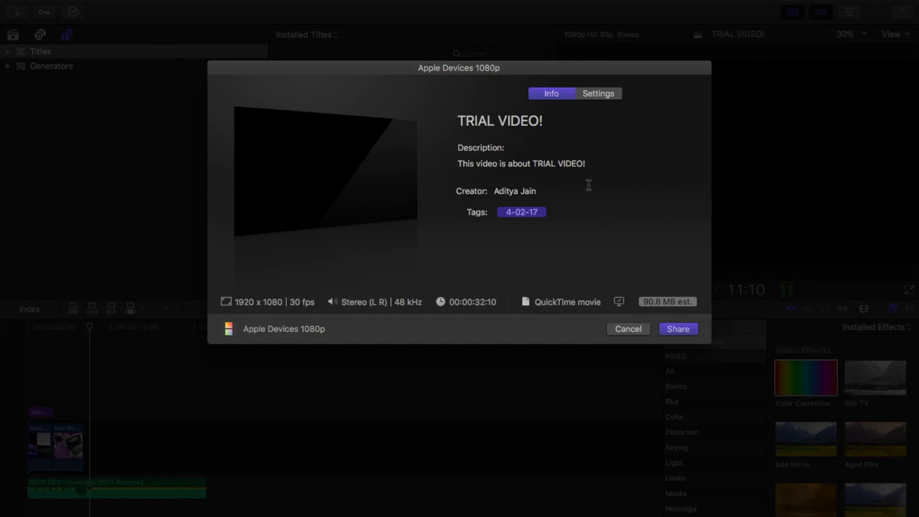
left_click(602, 91)
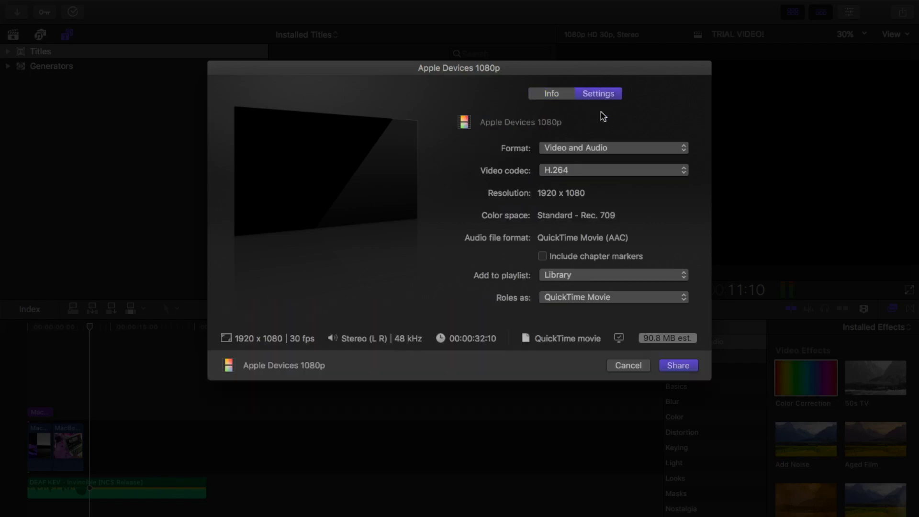
left_click(611, 150)
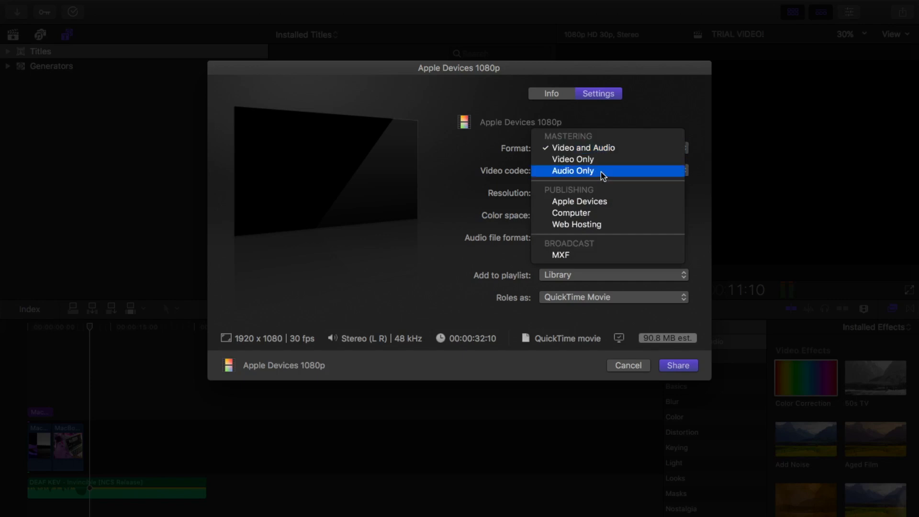
left_click(597, 148)
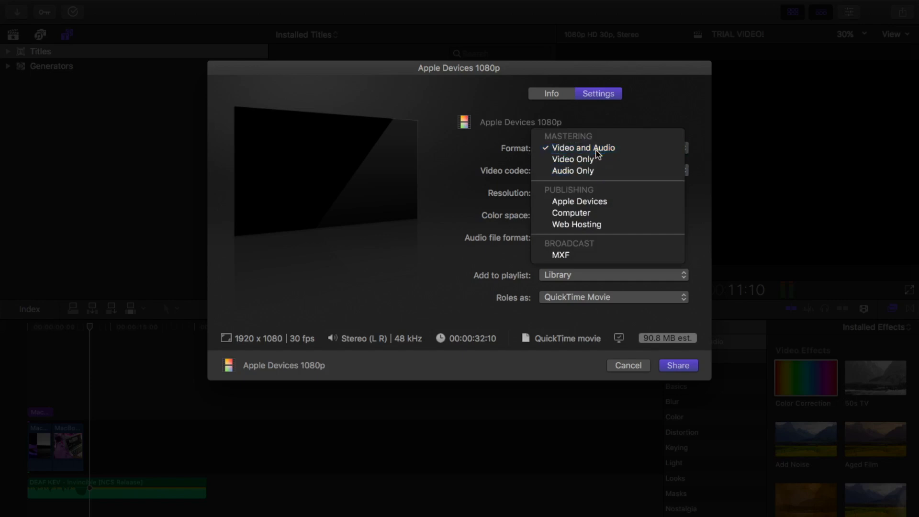
left_click(596, 149)
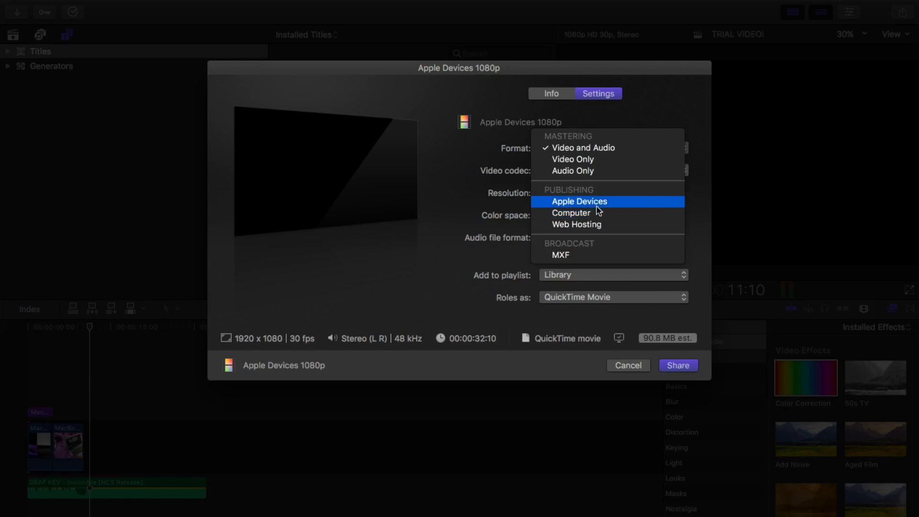
left_click(591, 150)
Look through the export's video codecs and choose H.264.
left_click(595, 171)
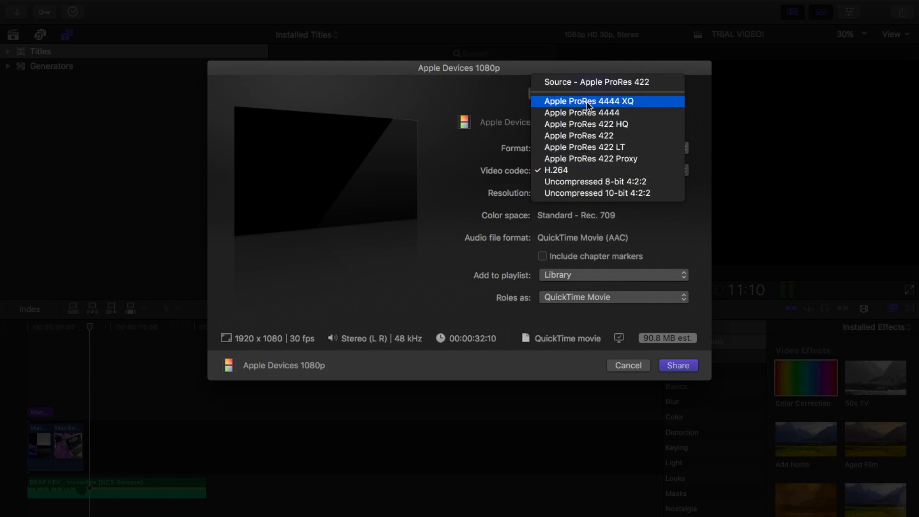
left_click(581, 171)
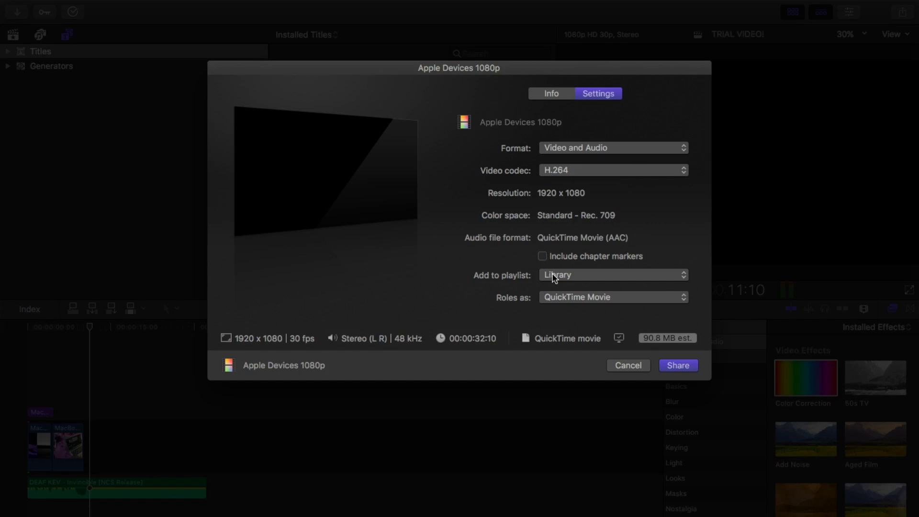
left_click(580, 178)
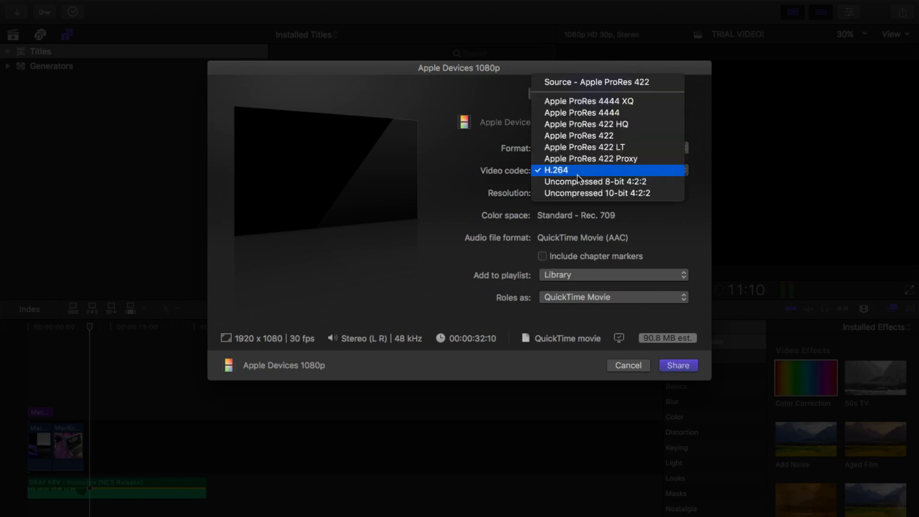
left_click(643, 231)
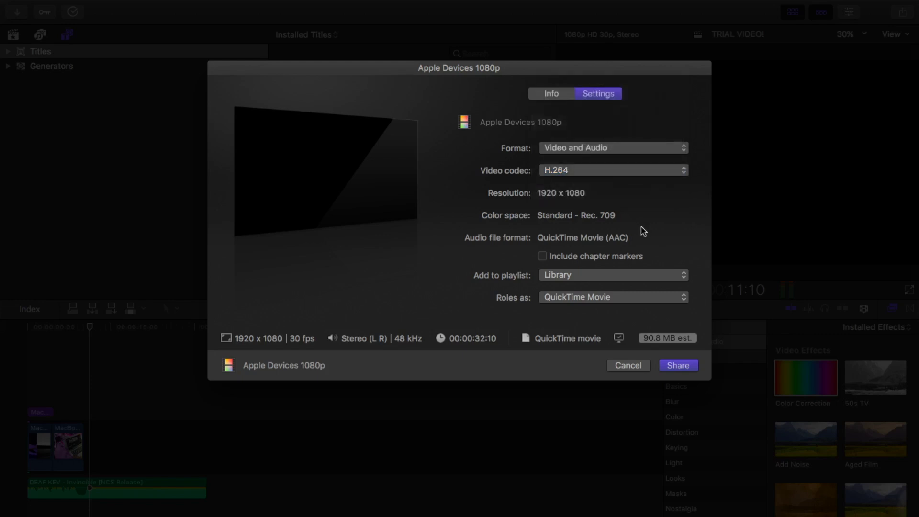
Share the movie with Library as the iTunes playlist and open the background tasks to monitor the export.
left_click(610, 283)
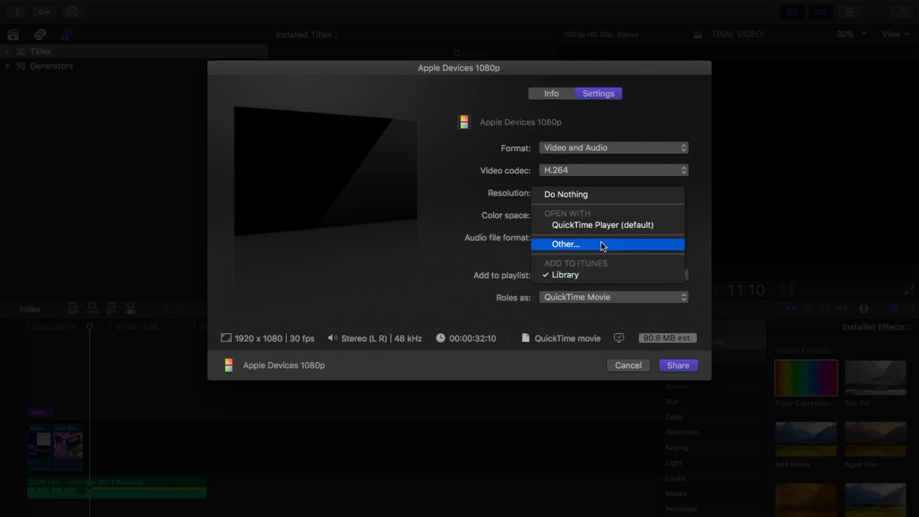
left_click(596, 275)
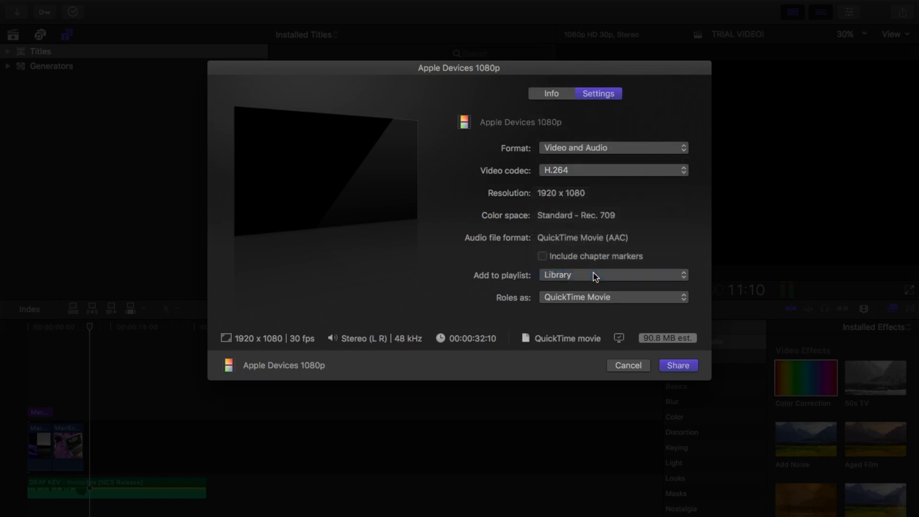
left_click(675, 367)
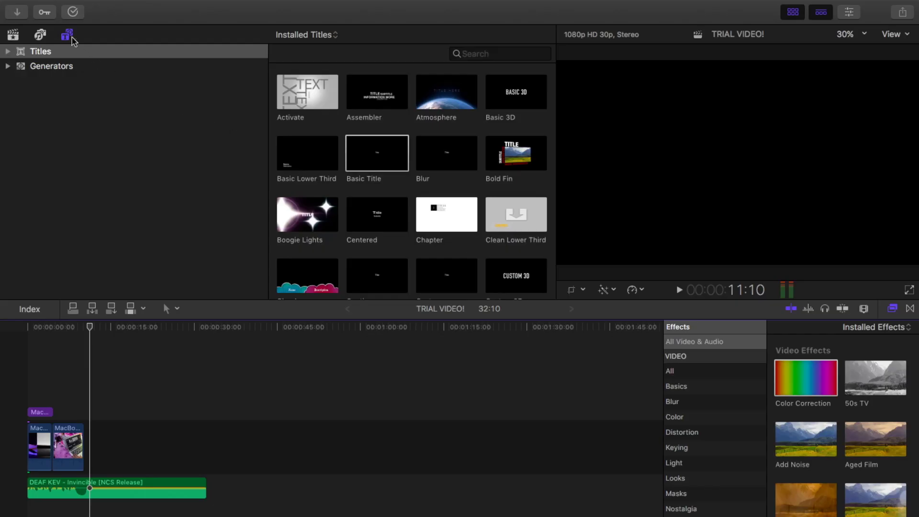
left_click(72, 12)
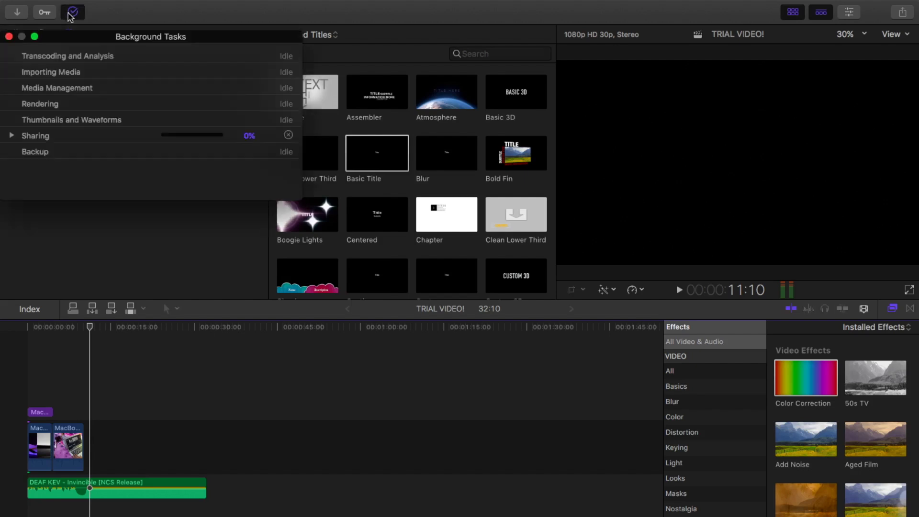